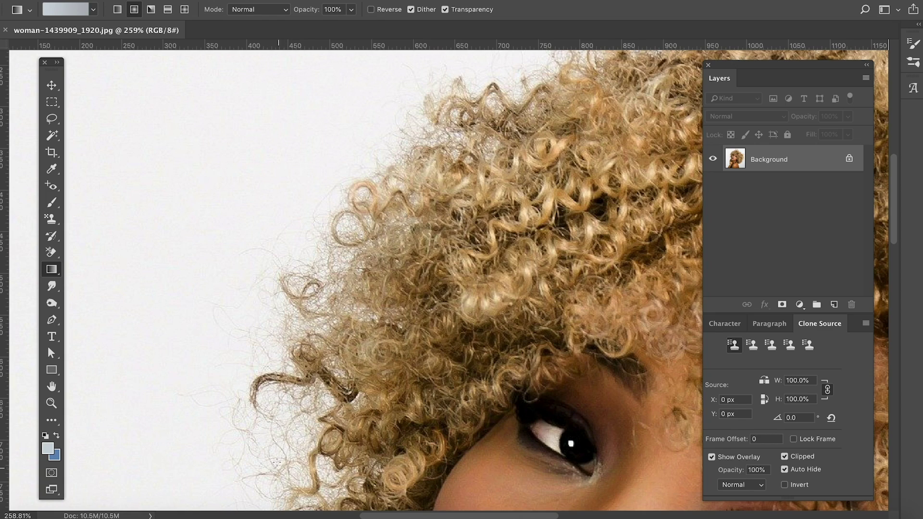
Examine the curly hair's outline against the white background up close, including its stray strands, and view the whole portrait.
{"action": "left_click_drag", "start_coordinate": [558, 217], "coordinate": [399, 279]}
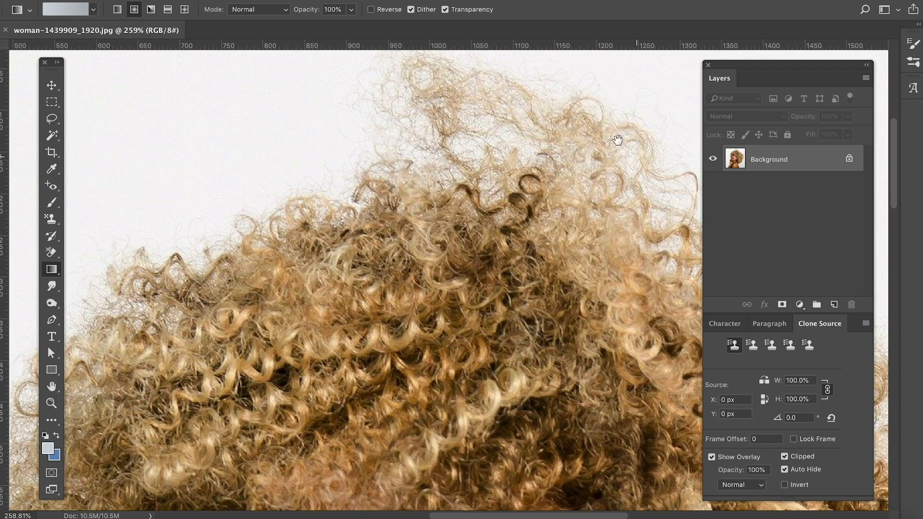
{"action": "left_click_drag", "start_coordinate": [591, 268], "coordinate": [351, 206]}
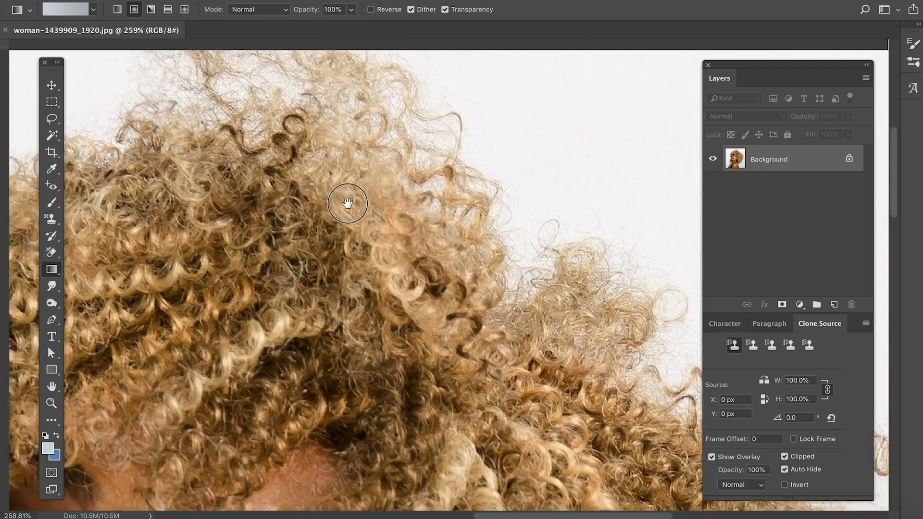
{"action": "left_click_drag", "start_coordinate": [540, 289], "coordinate": [507, 241]}
{"action": "left_click_drag", "start_coordinate": [572, 243], "coordinate": [517, 194]}
{"action": "left_click_drag", "start_coordinate": [522, 331], "coordinate": [510, 240]}
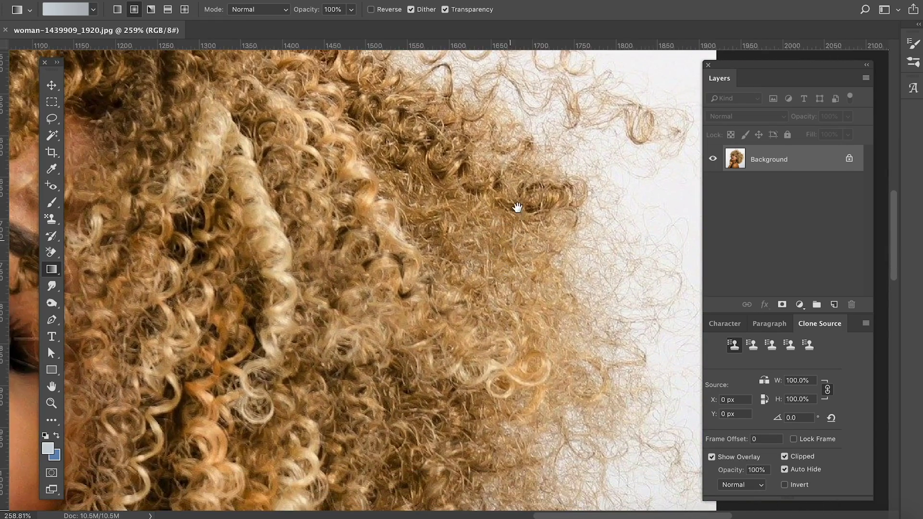
{"action": "left_click_drag", "start_coordinate": [423, 355], "coordinate": [431, 221]}
{"action": "left_click_drag", "start_coordinate": [582, 293], "coordinate": [466, 84]}
{"action": "left_click_drag", "start_coordinate": [476, 306], "coordinate": [519, 184]}
{"action": "left_click_drag", "start_coordinate": [431, 350], "coordinate": [561, 423]}
{"action": "left_click_drag", "start_coordinate": [447, 229], "coordinate": [607, 306]}
{"action": "left_click_drag", "start_coordinate": [396, 157], "coordinate": [478, 200]}
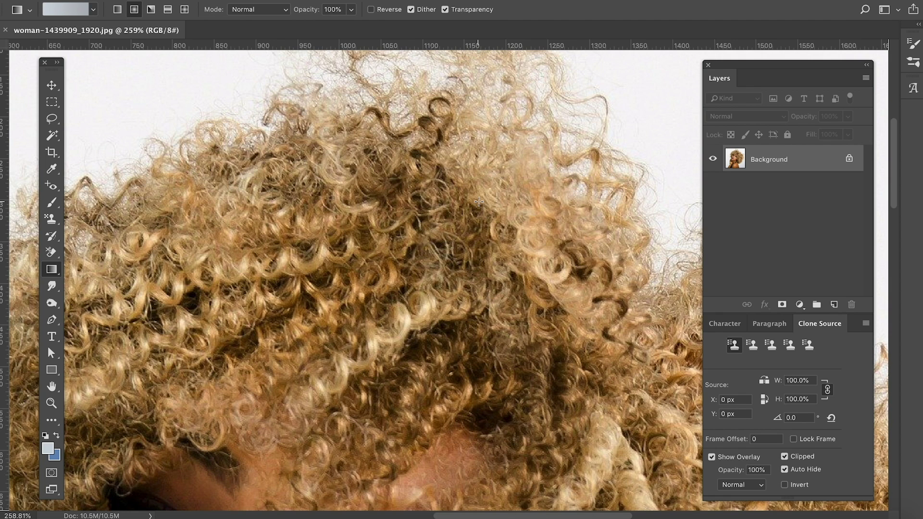
{"action": "scroll", "coordinate": [499, 199], "scroll_direction": "down", "scroll_amount": 6}
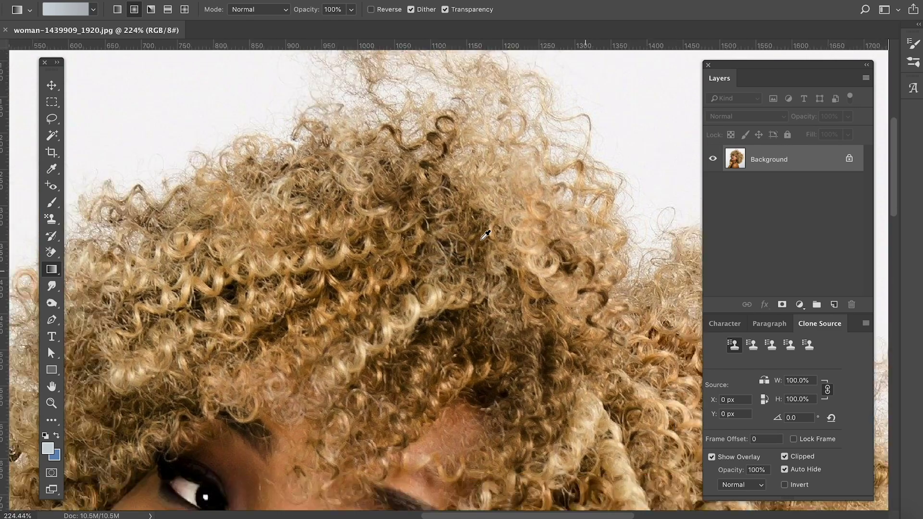
{"action": "scroll", "coordinate": [485, 235], "scroll_direction": "down", "scroll_amount": 1}
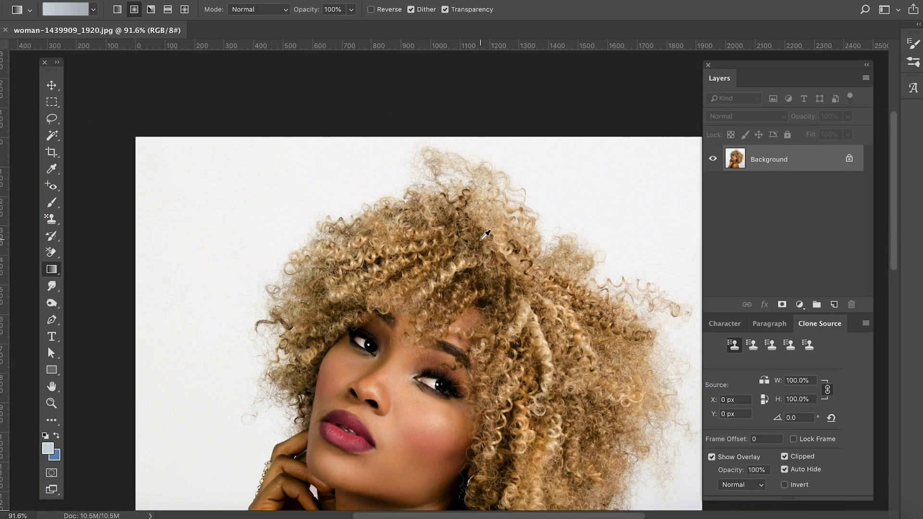
{"action": "key", "text": "ctrl+r"}
{"action": "left_click_drag", "start_coordinate": [489, 289], "coordinate": [479, 192]}
{"action": "key", "text": "ctrl+r"}
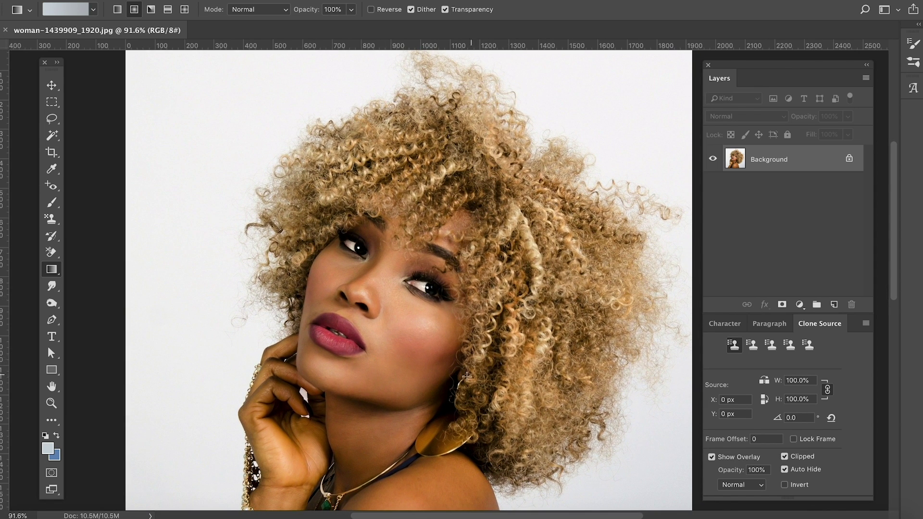
{"action": "scroll", "coordinate": [476, 365], "scroll_direction": "down", "scroll_amount": 3}
{"action": "scroll", "coordinate": [483, 352], "scroll_direction": "down", "scroll_amount": 3}
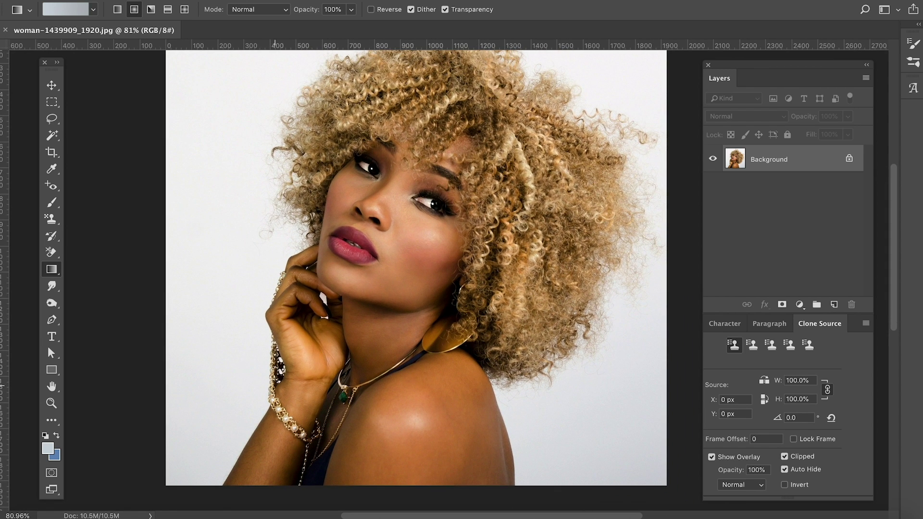
{"action": "left_click_drag", "start_coordinate": [493, 318], "coordinate": [501, 340]}
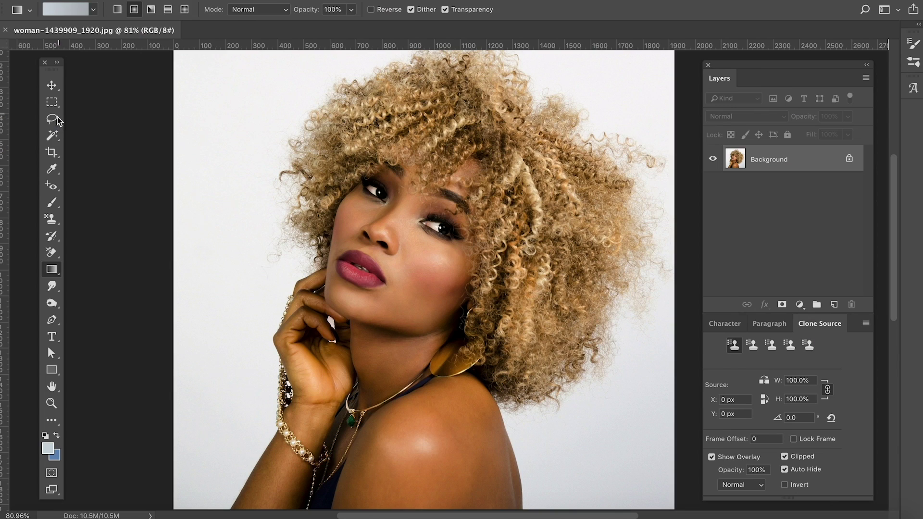
Roughly select the woman's shoulder, arm, face and the inner part of her hair with the Quick Selection tool.
{"action": "left_click_drag", "start_coordinate": [56, 132], "coordinate": [140, 135]}
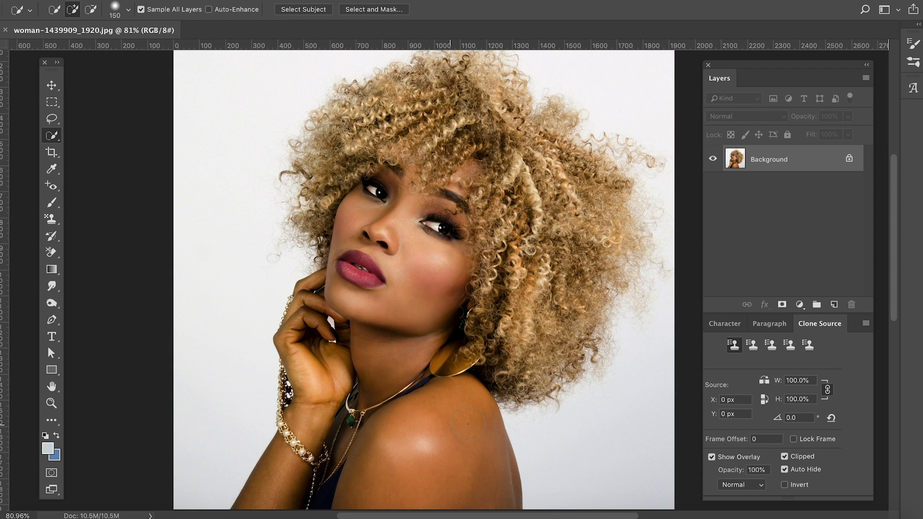
{"action": "key", "text": "bracketright"}
{"action": "left_click_drag", "start_coordinate": [498, 473], "coordinate": [460, 459]}
{"action": "mouse_move", "coordinate": [352, 478]}
{"action": "left_mouse_down"}
{"action": "mouse_move", "coordinate": [340, 440]}
{"action": "mouse_move", "coordinate": [307, 478]}
{"action": "mouse_move", "coordinate": [359, 301]}
{"action": "mouse_move", "coordinate": [400, 255]}
{"action": "mouse_move", "coordinate": [432, 175]}
{"action": "mouse_move", "coordinate": [411, 136]}
{"action": "mouse_move", "coordinate": [393, 135]}
{"action": "mouse_move", "coordinate": [440, 119]}
{"action": "mouse_move", "coordinate": [491, 147]}
{"action": "mouse_move", "coordinate": [548, 212]}
{"action": "left_mouse_up"}
{"action": "mouse_move", "coordinate": [557, 283]}
{"action": "left_mouse_down"}
{"action": "mouse_move", "coordinate": [538, 326]}
{"action": "mouse_move", "coordinate": [565, 293]}
{"action": "mouse_move", "coordinate": [576, 235]}
{"action": "left_mouse_up"}
{"action": "mouse_move", "coordinate": [486, 130]}
{"action": "left_mouse_down"}
{"action": "mouse_move", "coordinate": [462, 121]}
{"action": "mouse_move", "coordinate": [447, 100]}
{"action": "mouse_move", "coordinate": [427, 103]}
{"action": "mouse_move", "coordinate": [371, 135]}
{"action": "mouse_move", "coordinate": [340, 172]}
{"action": "mouse_move", "coordinate": [430, 195]}
{"action": "left_mouse_up"}
Extend the quick selection over the outer hair on both sides of the head using a brush size of 90.
{"action": "key", "text": "bracketleft"}
{"action": "key", "text": "bracketleft"}
{"action": "scroll", "coordinate": [436, 208], "scroll_direction": "up", "scroll_amount": 3}
{"action": "left_click_drag", "start_coordinate": [516, 152], "coordinate": [476, 273]}
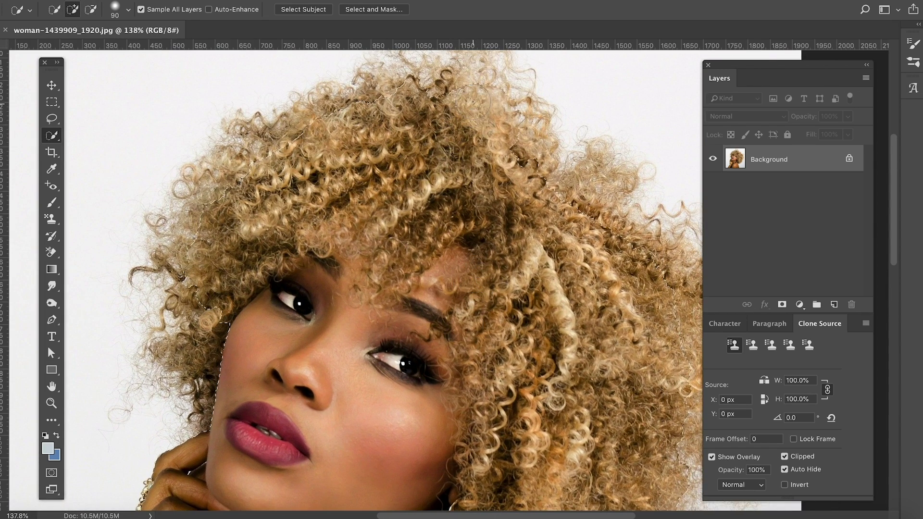
{"action": "mouse_move", "coordinate": [234, 157]}
{"action": "left_mouse_down"}
{"action": "mouse_move", "coordinate": [193, 200]}
{"action": "mouse_move", "coordinate": [193, 224]}
{"action": "mouse_move", "coordinate": [152, 273]}
{"action": "mouse_move", "coordinate": [168, 302]}
{"action": "mouse_move", "coordinate": [165, 292]}
{"action": "mouse_move", "coordinate": [154, 330]}
{"action": "mouse_move", "coordinate": [177, 350]}
{"action": "left_mouse_up"}
{"action": "left_click_drag", "start_coordinate": [640, 222], "coordinate": [644, 230]}
{"action": "left_click_drag", "start_coordinate": [600, 289], "coordinate": [461, 228]}
{"action": "mouse_move", "coordinate": [490, 161]}
{"action": "left_mouse_down"}
{"action": "mouse_move", "coordinate": [553, 168]}
{"action": "mouse_move", "coordinate": [569, 231]}
{"action": "mouse_move", "coordinate": [573, 336]}
{"action": "left_mouse_up"}
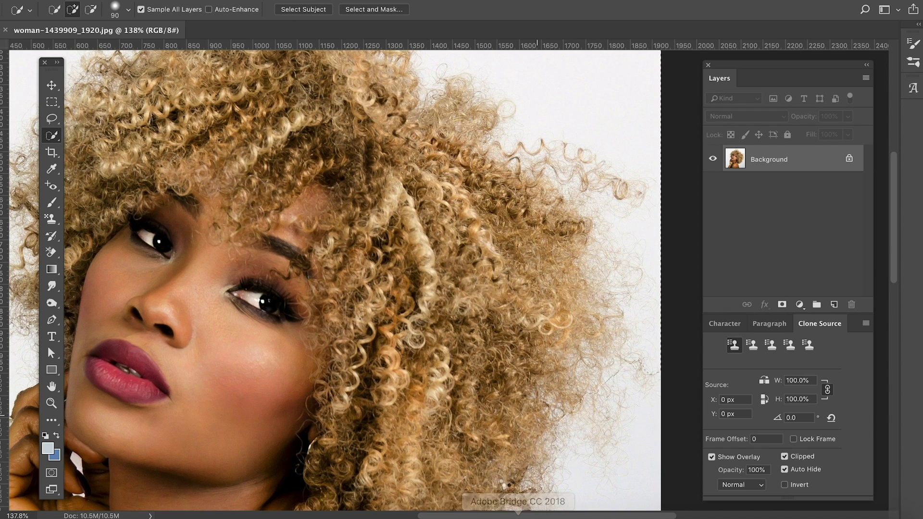
Subtract the plain background beside the hair and shoulder from the selection using the Magic Wand with tolerance 32.
{"action": "scroll", "coordinate": [497, 330], "scroll_direction": "down", "scroll_amount": 10}
{"action": "left_click_drag", "start_coordinate": [510, 253], "coordinate": [502, 303]}
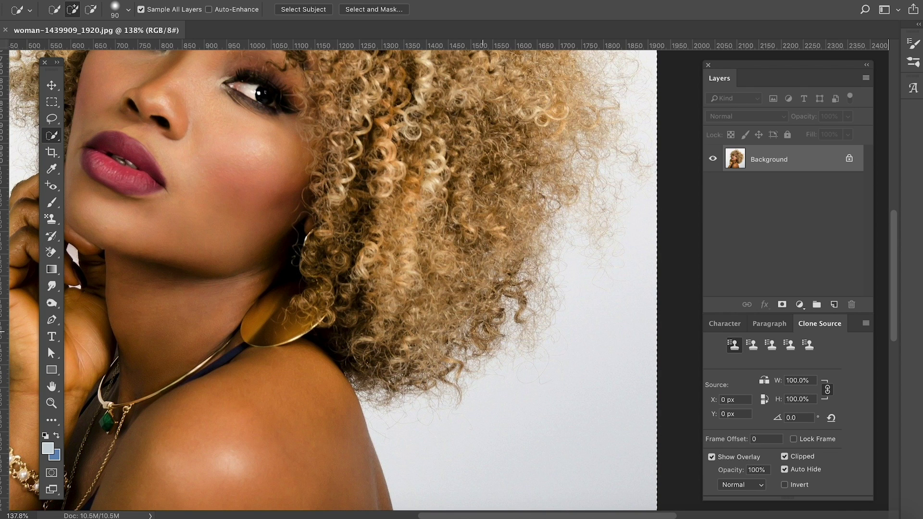
{"action": "scroll", "coordinate": [385, 308], "scroll_direction": "down", "scroll_amount": 3}
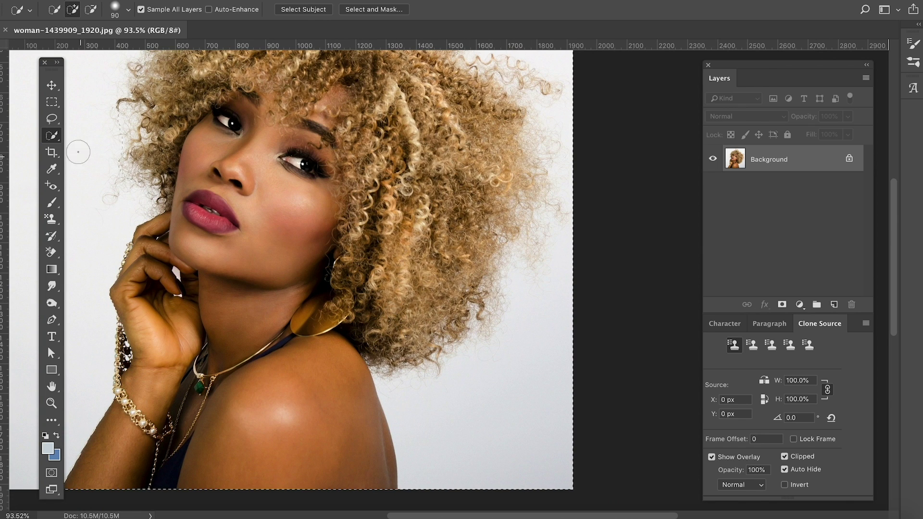
{"action": "right_click", "coordinate": [52, 136]}
{"action": "left_click", "coordinate": [89, 149]}
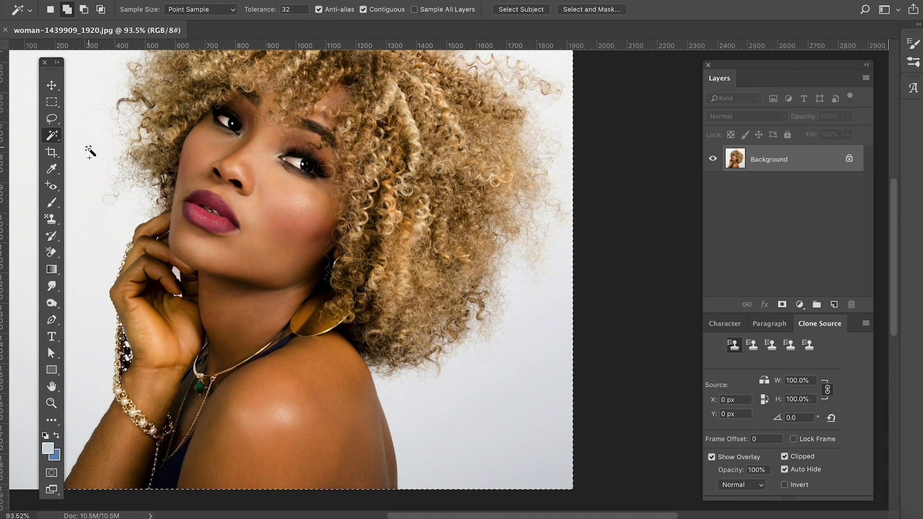
{"action": "left_click", "coordinate": [534, 439], "text": "alt"}
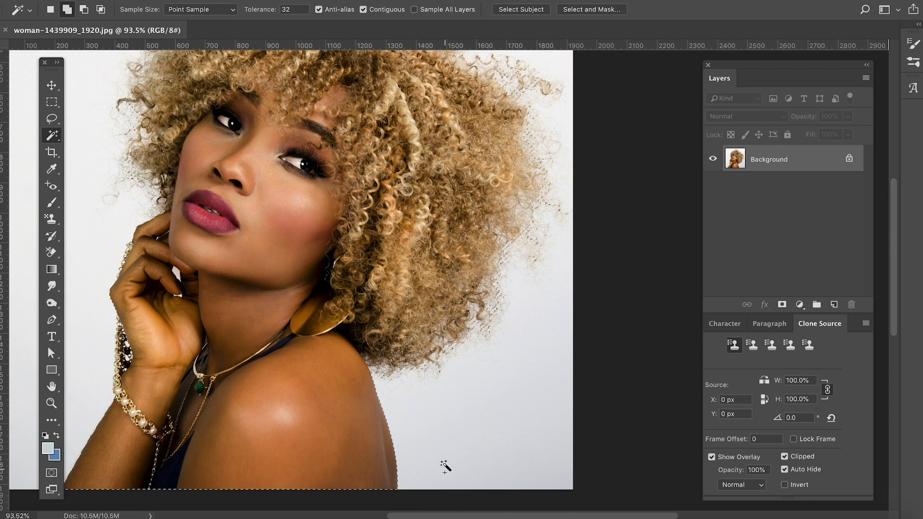
Copy the selected woman onto her own layer and hide the Background layer.
{"action": "left_click_drag", "start_coordinate": [423, 198], "coordinate": [458, 345]}
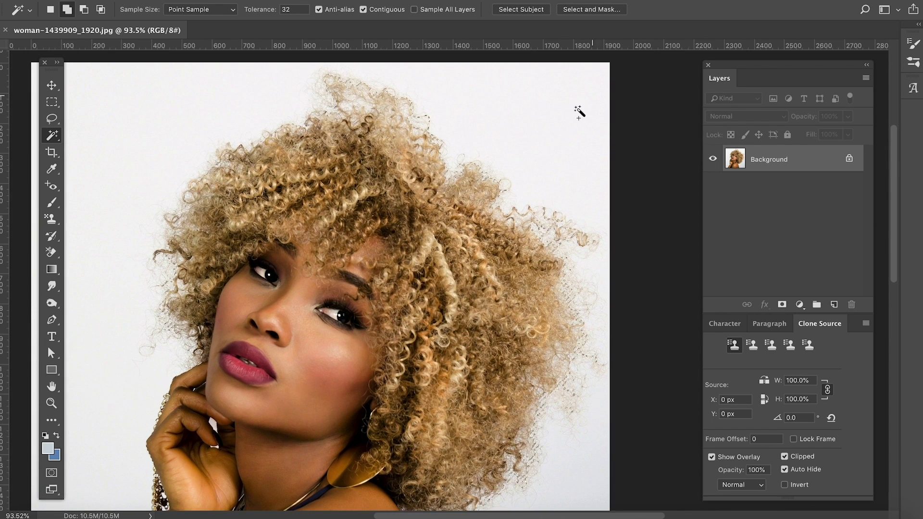
{"action": "left_click_drag", "start_coordinate": [269, 235], "coordinate": [357, 187]}
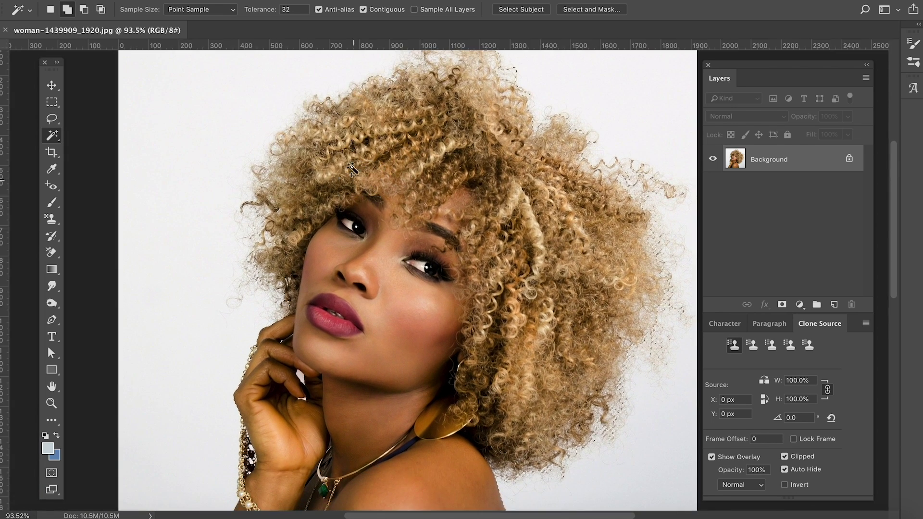
{"action": "scroll", "coordinate": [353, 275], "scroll_direction": "down", "scroll_amount": 5}
{"action": "scroll", "coordinate": [352, 274], "scroll_direction": "up", "scroll_amount": 1}
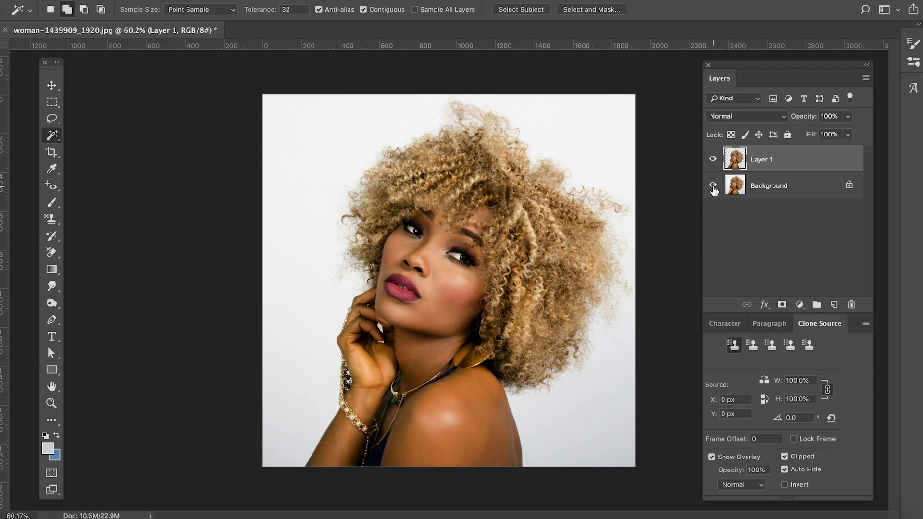
{"action": "left_click", "coordinate": [712, 186]}
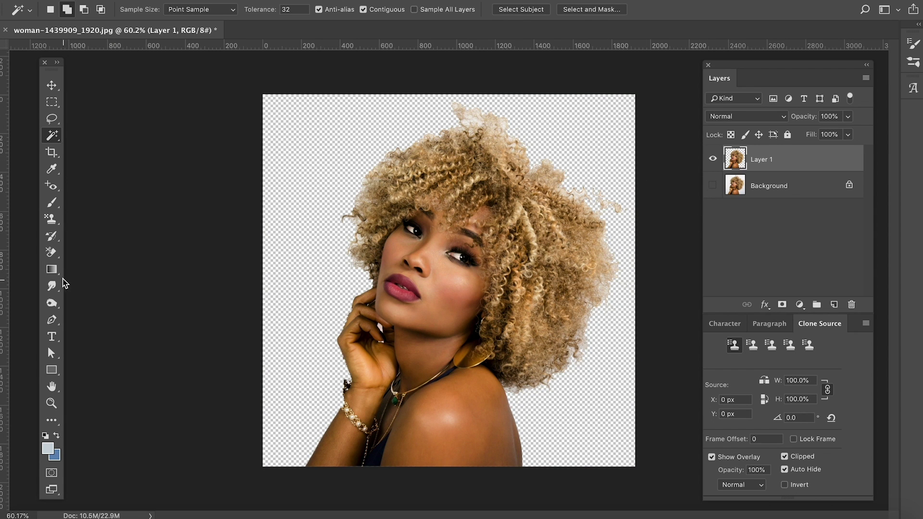
Add a black (000000) Solid Color fill layer and place it beneath the cutout layer to check the hair edges.
{"action": "left_click", "coordinate": [834, 309]}
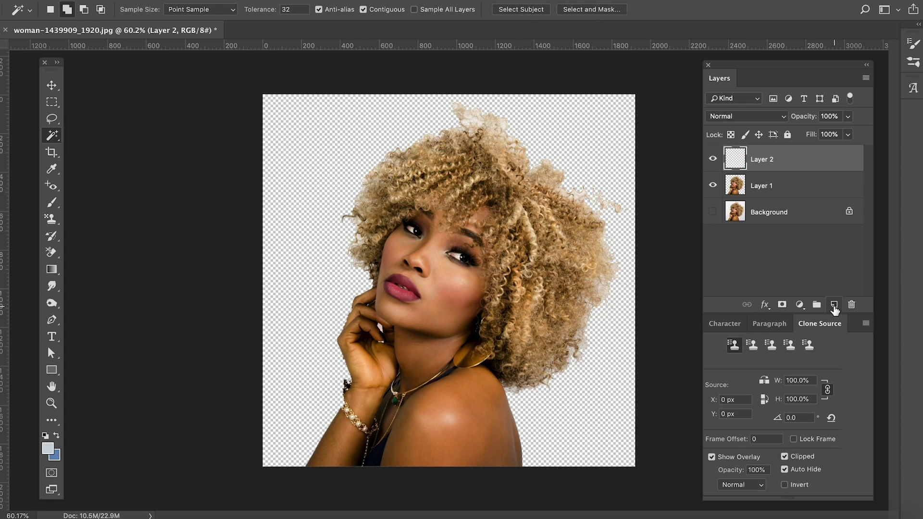
{"action": "key", "text": "shift+g"}
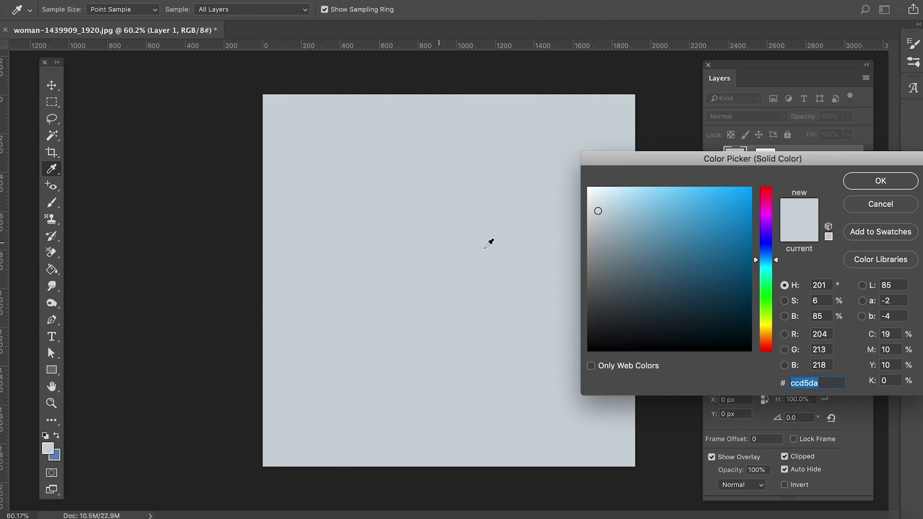
{"action": "type", "text": "000000"}
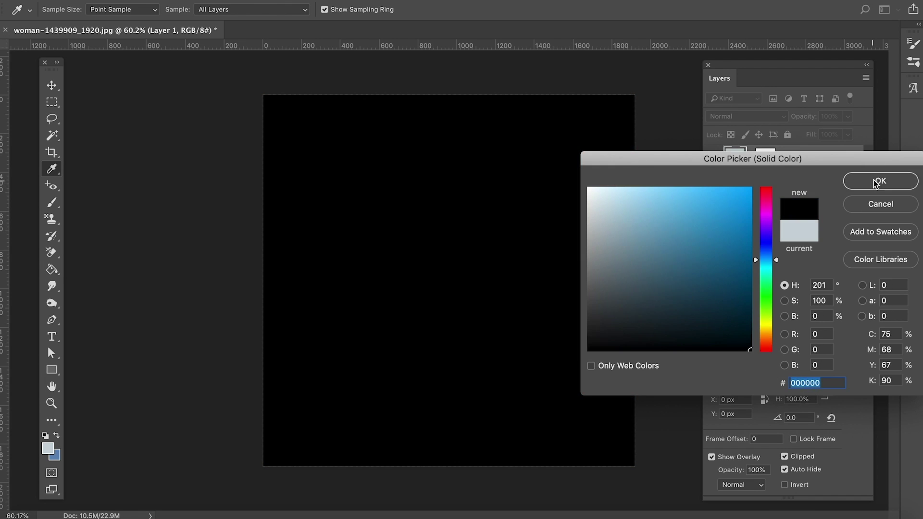
{"action": "left_click", "coordinate": [881, 182]}
{"action": "left_click_drag", "start_coordinate": [822, 168], "coordinate": [817, 201]}
{"action": "mouse_move", "coordinate": [462, 245]}
{"action": "left_mouse_down"}
{"action": "mouse_move", "coordinate": [551, 211]}
{"action": "mouse_move", "coordinate": [532, 183]}
{"action": "mouse_move", "coordinate": [490, 308]}
{"action": "mouse_move", "coordinate": [457, 238]}
{"action": "mouse_move", "coordinate": [469, 243]}
{"action": "mouse_move", "coordinate": [463, 262]}
{"action": "left_mouse_up"}
{"action": "key", "text": "ctrl+minus"}
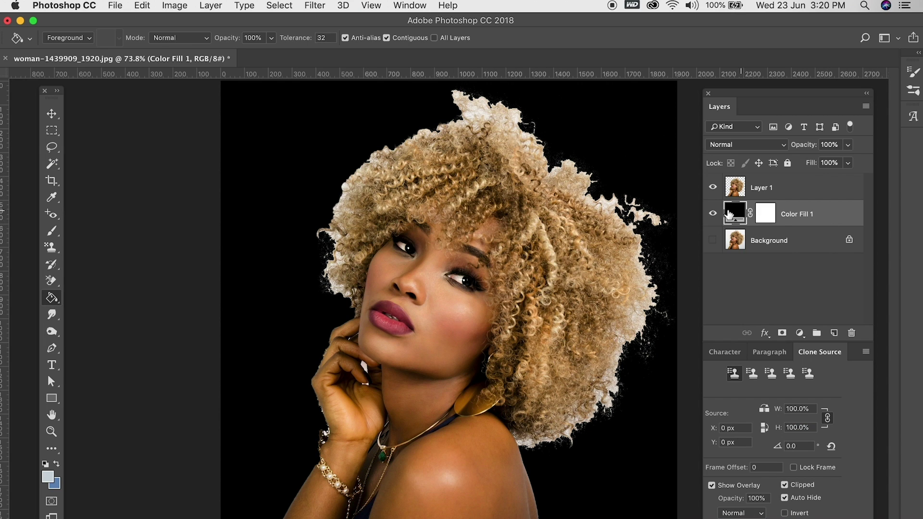
Delete the cutout layer, and unlock the original photo layer and stack it above the hidden black fill layer.
{"action": "left_click", "coordinate": [713, 215]}
{"action": "left_click_drag", "start_coordinate": [802, 188], "coordinate": [851, 333]}
{"action": "left_click", "coordinate": [848, 212]}
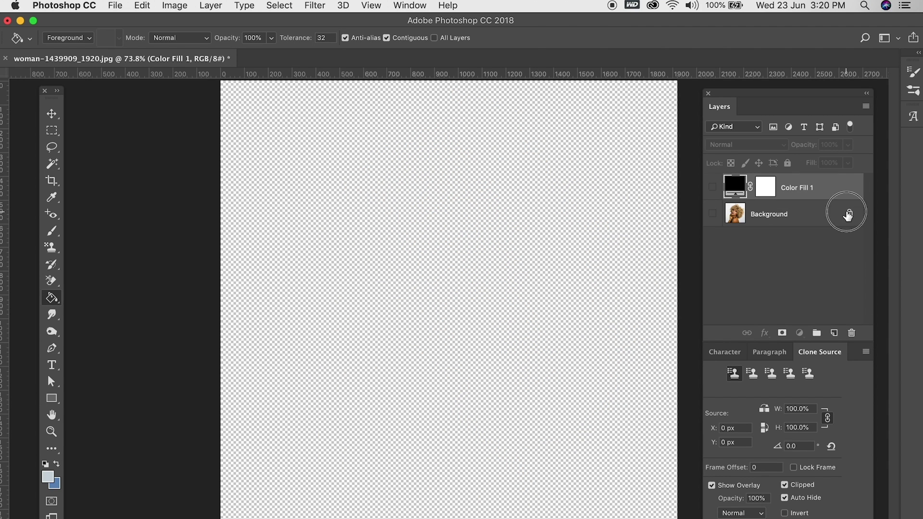
{"action": "left_click_drag", "start_coordinate": [830, 188], "coordinate": [807, 236]}
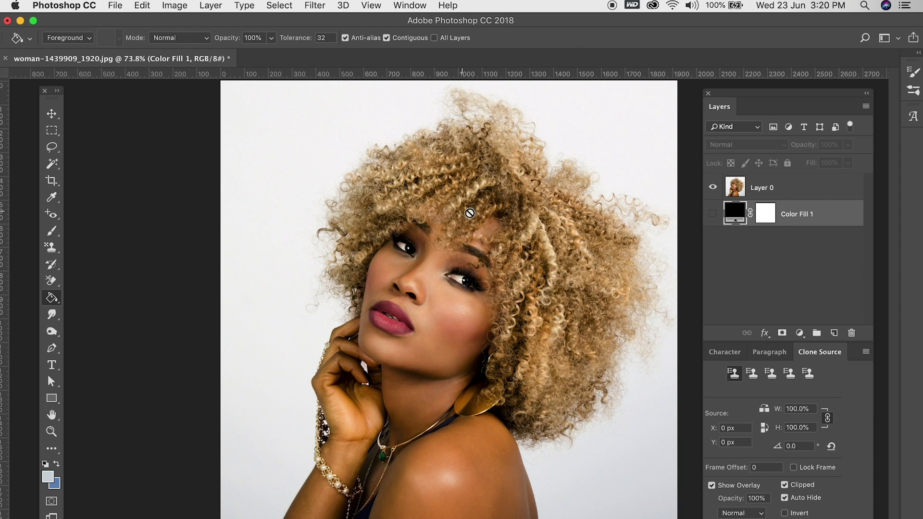
{"action": "scroll", "coordinate": [484, 213], "scroll_direction": "up", "scroll_amount": 1}
{"action": "scroll", "coordinate": [484, 213], "scroll_direction": "up", "scroll_amount": 1}
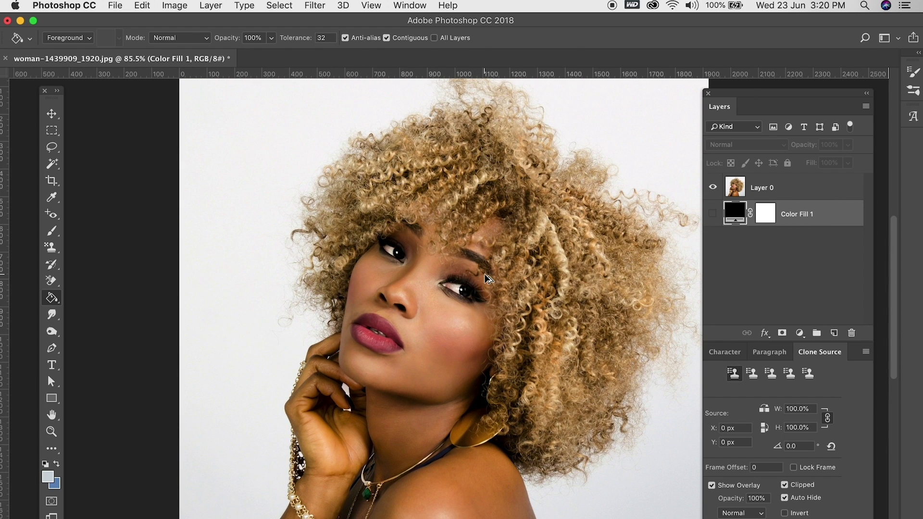
Undo the layer changes back to the single locked Background layer with the selection around the woman.
{"action": "key", "text": "alt+super+z"}
{"action": "key", "text": "alt+super+z"}
{"action": "key", "text": "alt+super+z"}
{"action": "key", "text": "alt+super+z"}
{"action": "key", "text": "alt+super+z"}
{"action": "key", "text": "alt+super+z"}
{"action": "key", "text": "alt+super+z"}
{"action": "key", "text": "alt+super+z"}
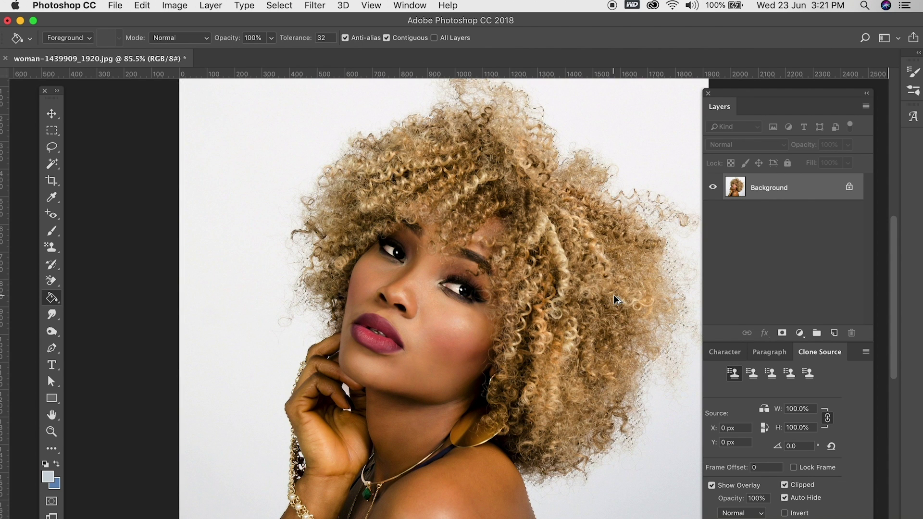
Switch to the Rectangular Marquee tool and open the current selection in Select and Mask.
{"action": "scroll", "coordinate": [481, 260], "scroll_direction": "right", "scroll_amount": 3}
{"action": "scroll", "coordinate": [481, 259], "scroll_direction": "up", "scroll_amount": 1}
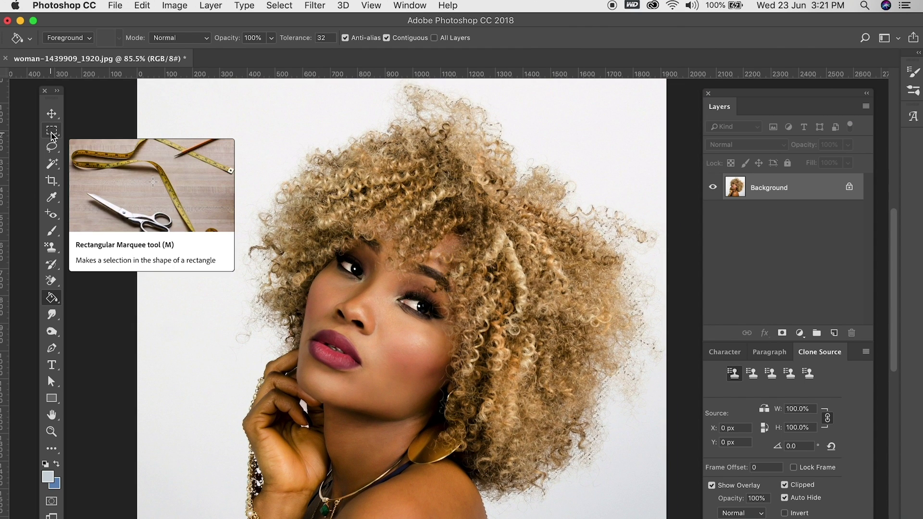
{"action": "left_click", "coordinate": [52, 132]}
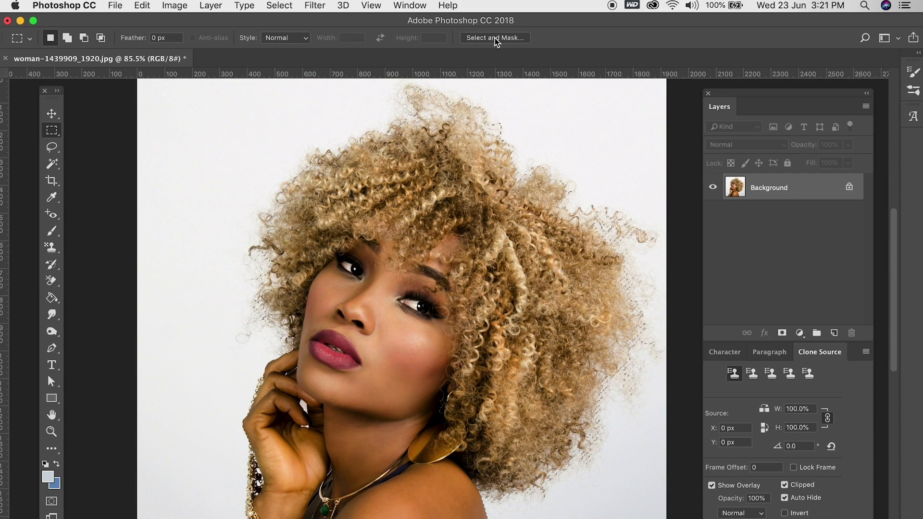
{"action": "left_click", "coordinate": [494, 39]}
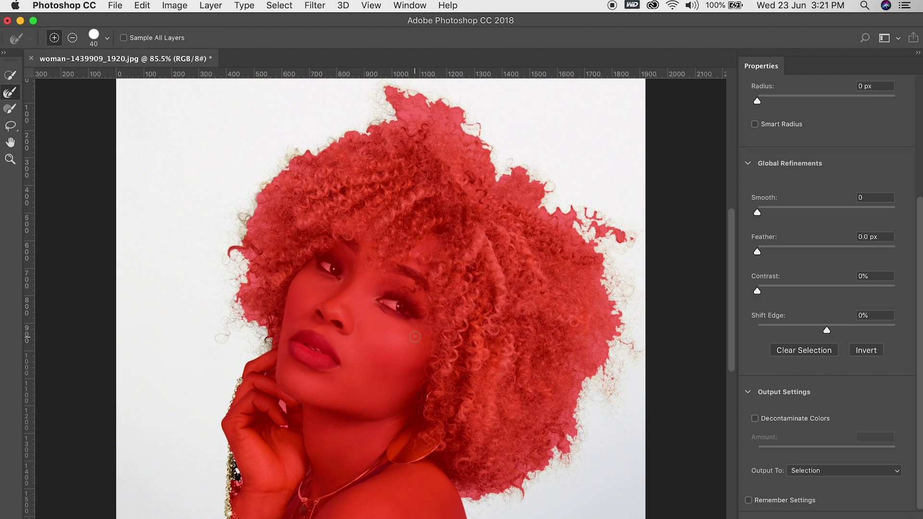
Preview the selection in the Onion Skin and Marching Ants view modes, and return the view to Overlay.
{"action": "scroll", "coordinate": [791, 245], "scroll_direction": "up", "scroll_amount": 5}
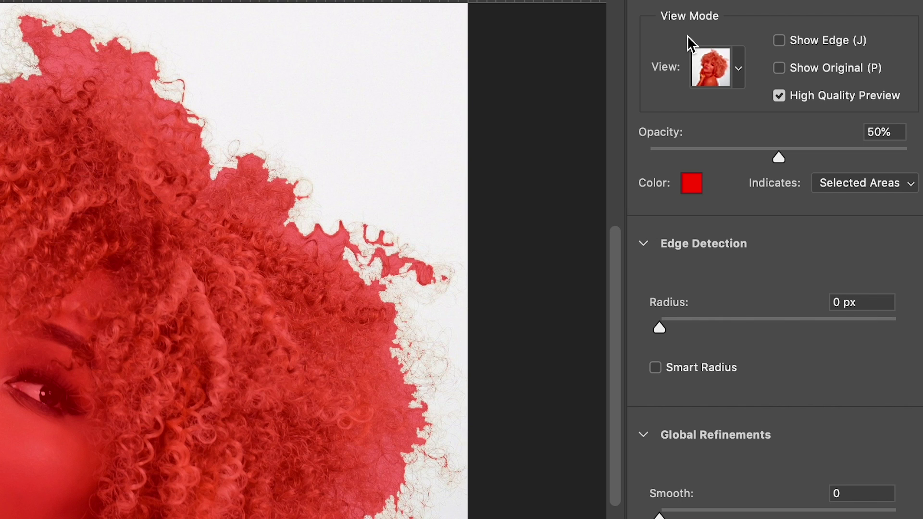
{"action": "left_click", "coordinate": [738, 72]}
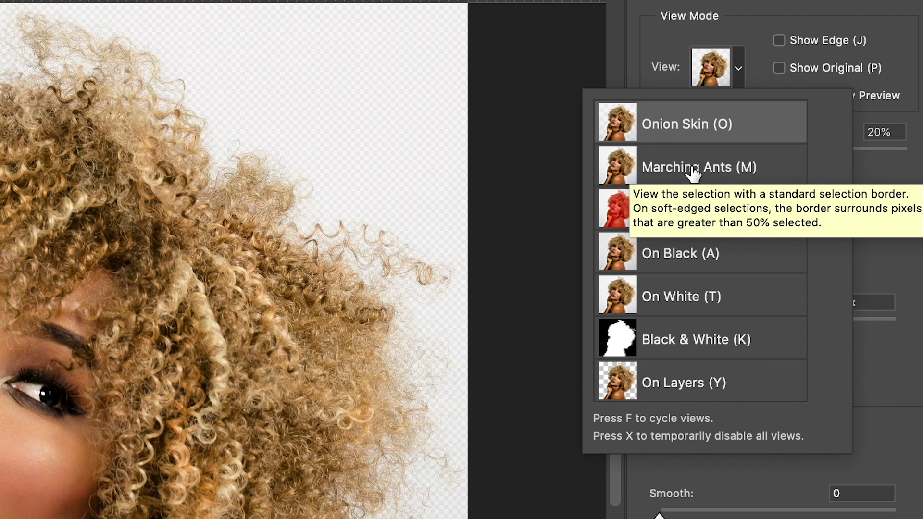
{"action": "left_click", "coordinate": [694, 169]}
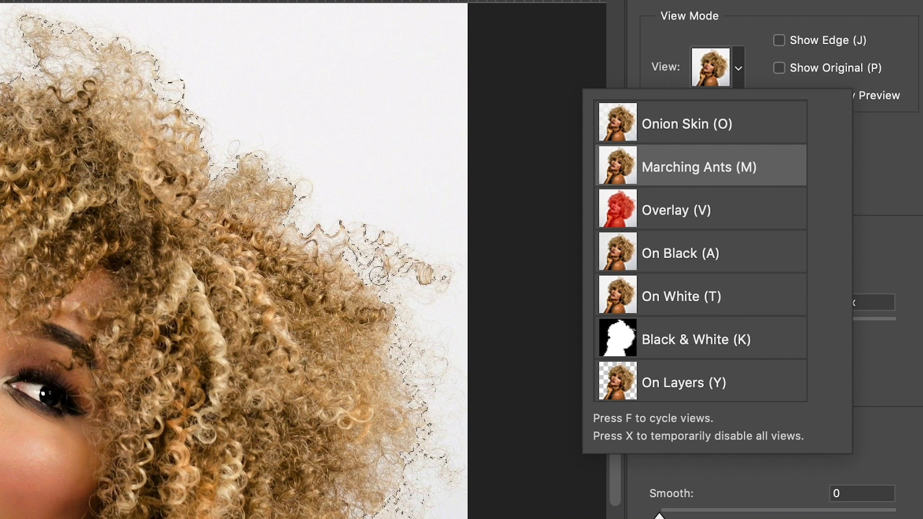
{"action": "left_click", "coordinate": [674, 210]}
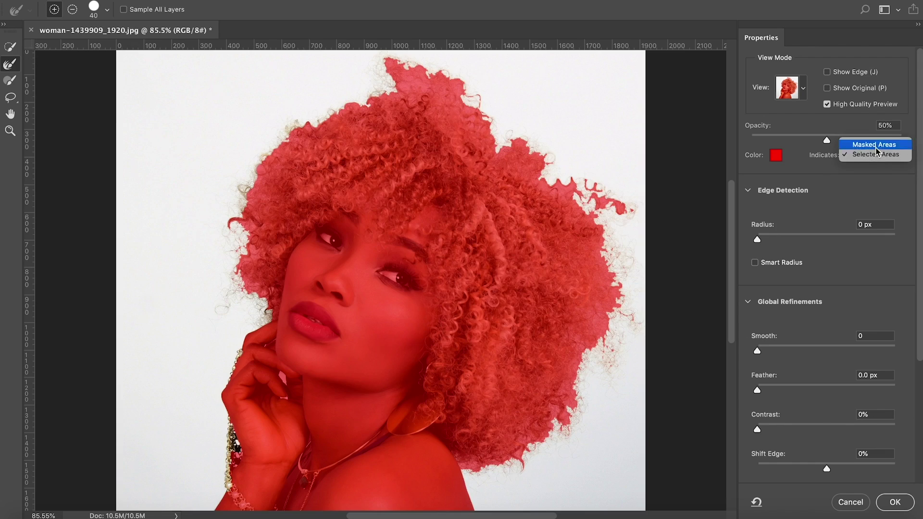
Preview the overlay indicating Masked Areas, and set it back to Selected Areas.
{"action": "left_click", "coordinate": [835, 159]}
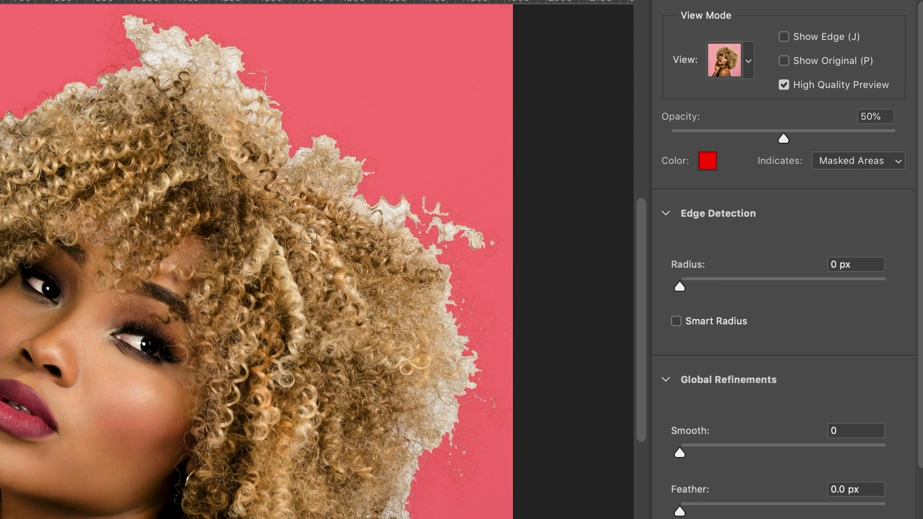
{"action": "left_click", "coordinate": [836, 161]}
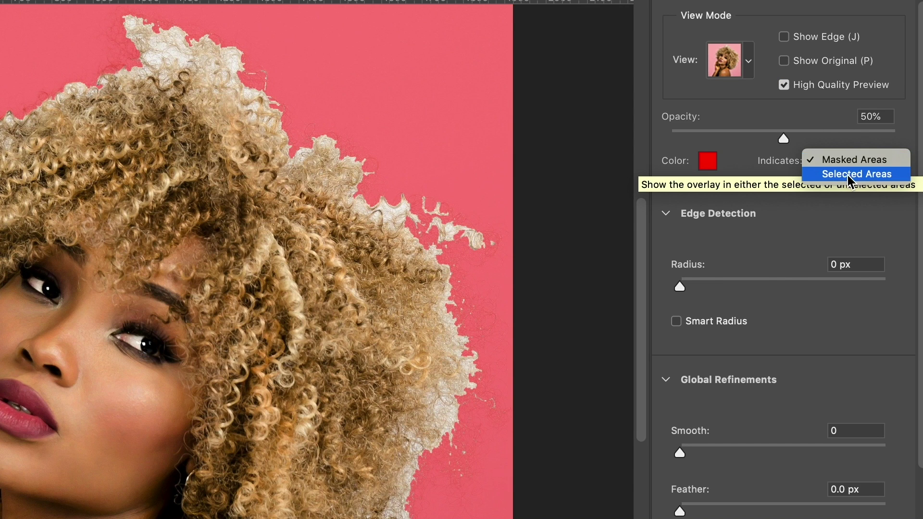
{"action": "left_click", "coordinate": [854, 176]}
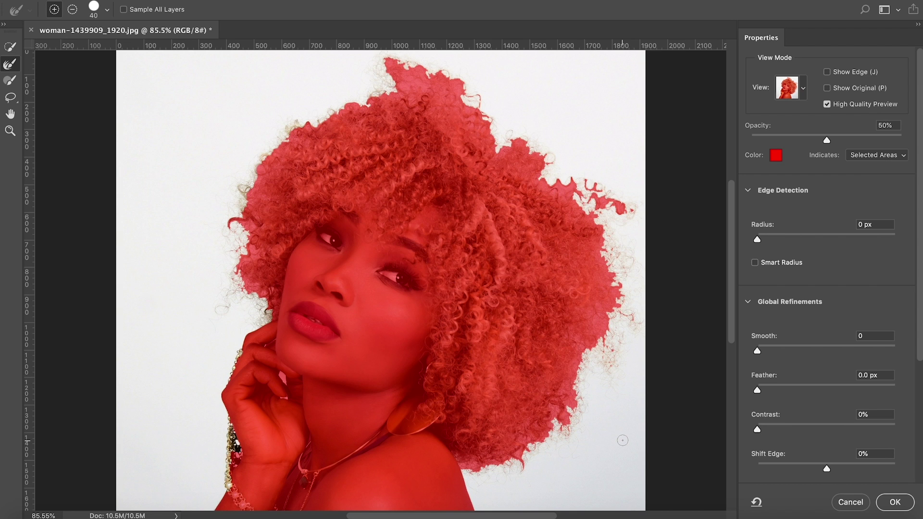
Try blue and orange-red overlay colors for the selected areas, and discard the color change.
{"action": "left_click", "coordinate": [777, 155]}
{"action": "left_click", "coordinate": [766, 248]}
{"action": "left_click", "coordinate": [745, 256]}
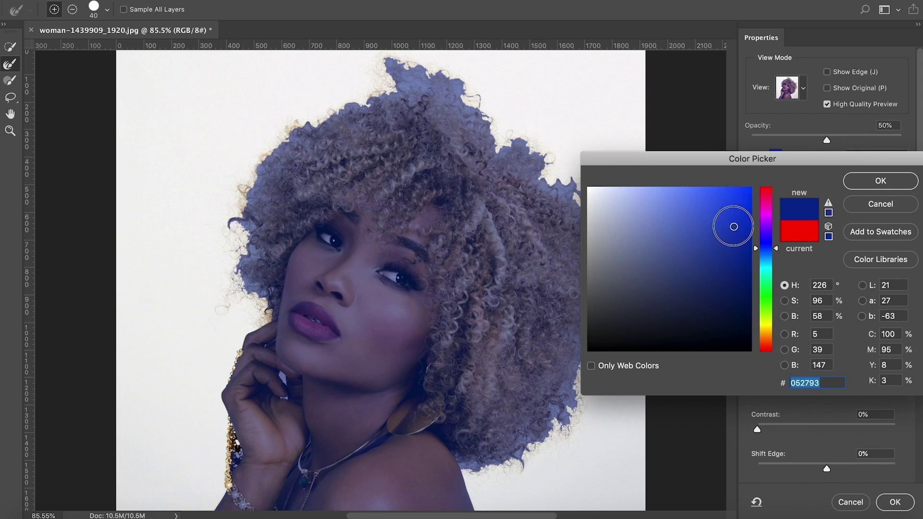
{"action": "left_click_drag", "start_coordinate": [734, 227], "coordinate": [751, 193]}
{"action": "left_click_drag", "start_coordinate": [696, 422], "coordinate": [693, 445]}
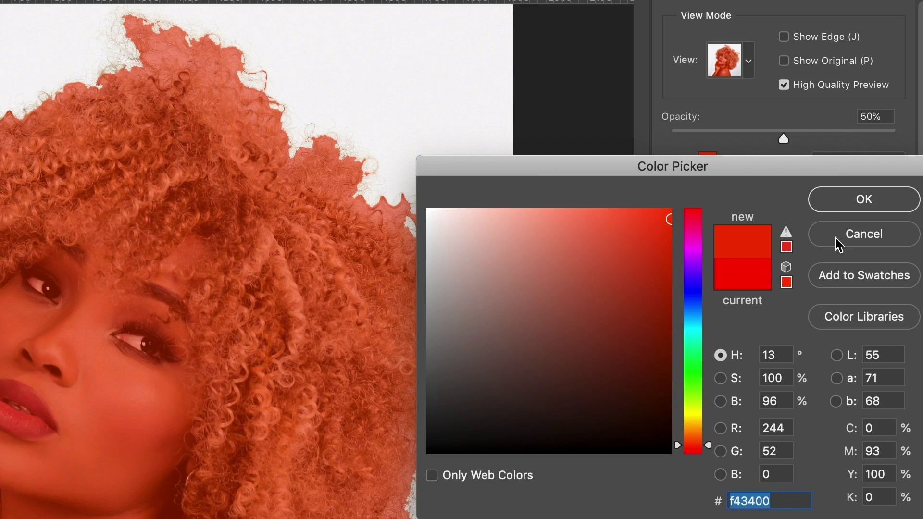
{"action": "left_click", "coordinate": [839, 245]}
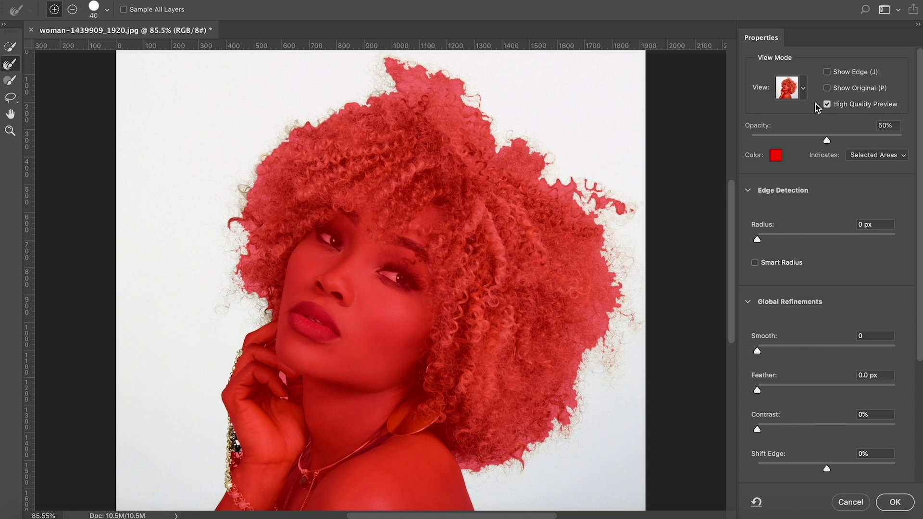
Try the overlay at 100% opacity, and set its opacity back to 50%.
{"action": "left_click", "coordinate": [748, 61]}
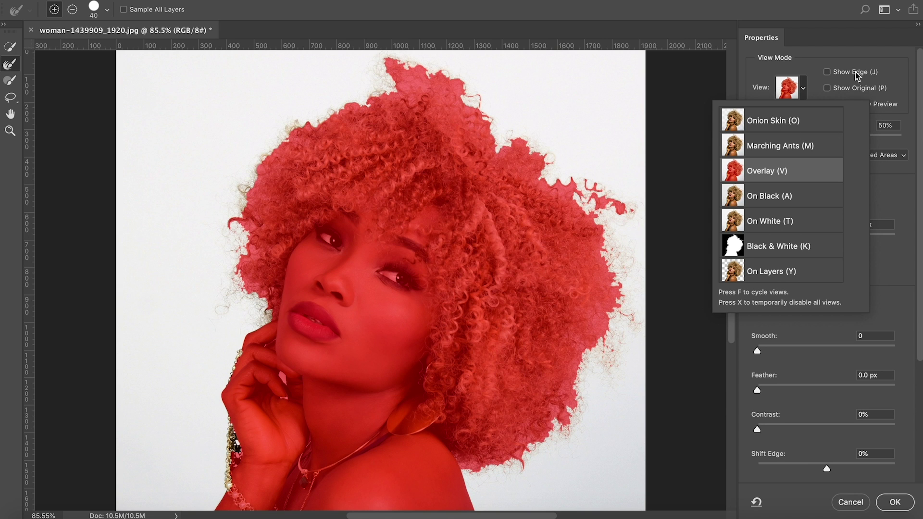
{"action": "left_click", "coordinate": [845, 54]}
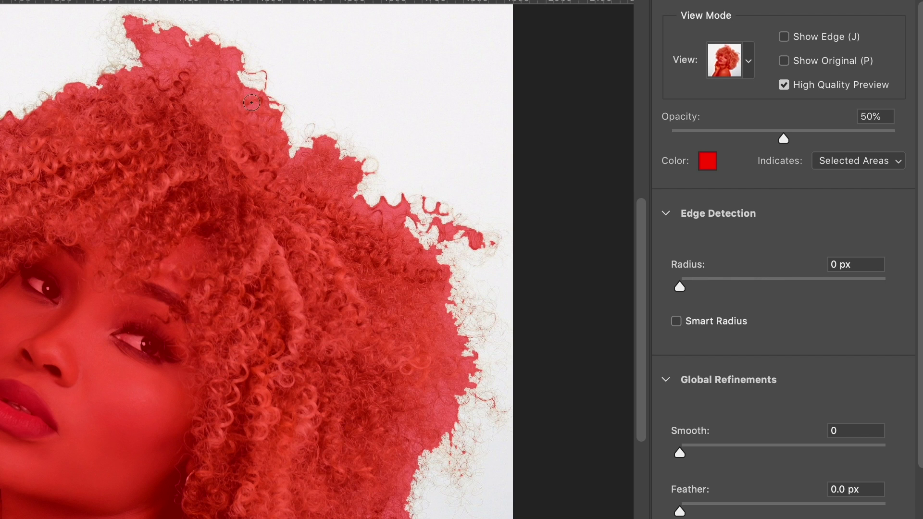
{"action": "left_click_drag", "start_coordinate": [784, 137], "coordinate": [908, 142]}
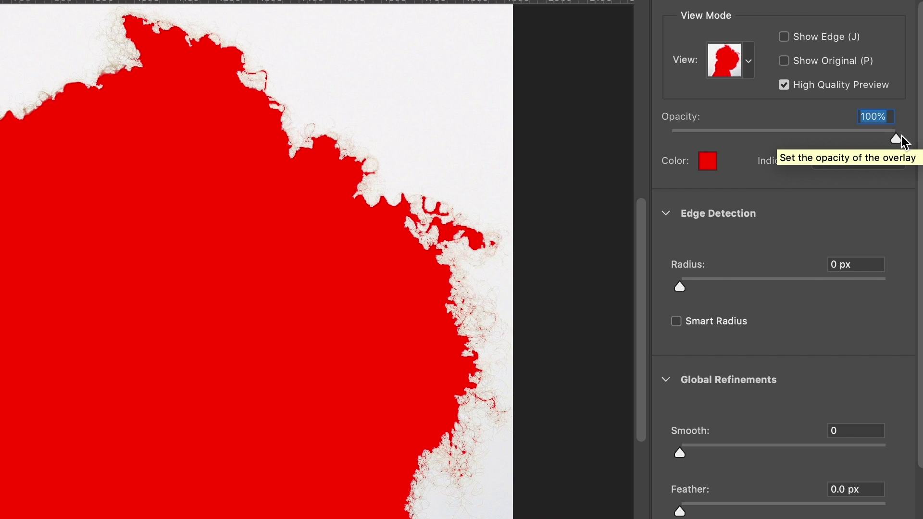
{"action": "left_click_drag", "start_coordinate": [906, 143], "coordinate": [831, 142]}
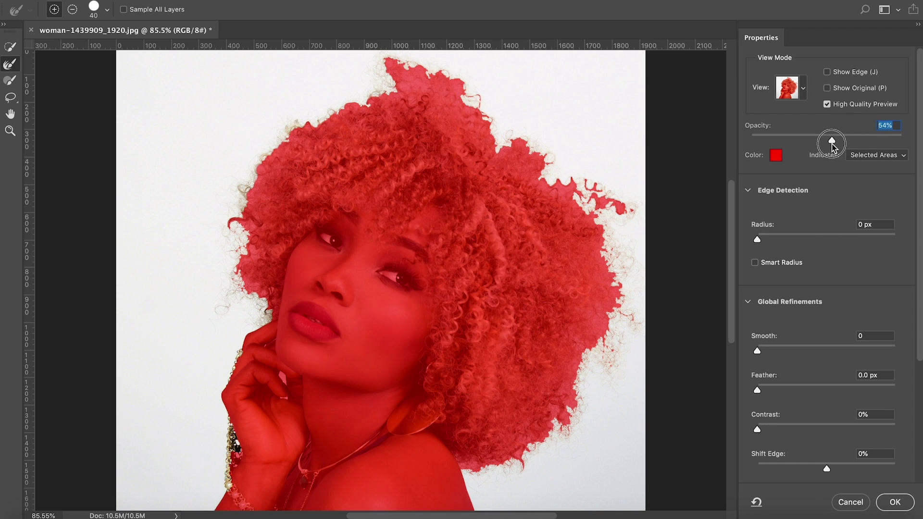
{"action": "type", "text": "50"}
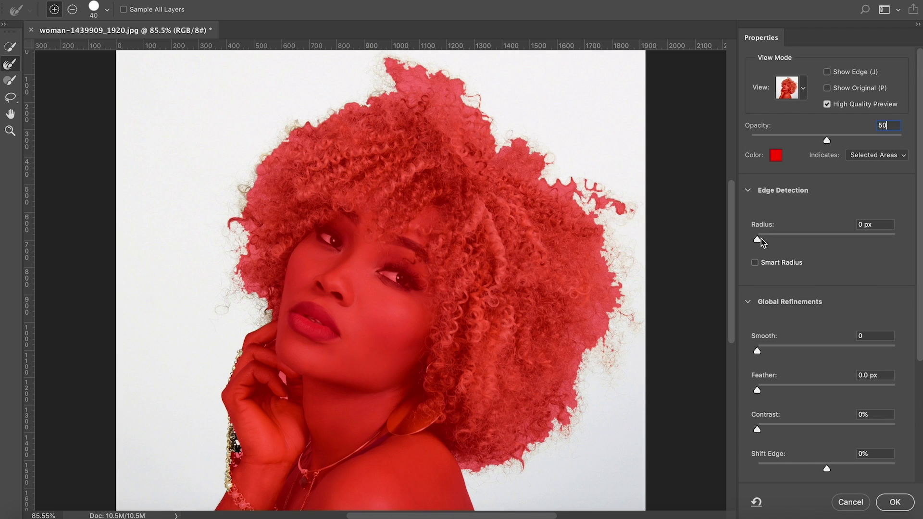
Try an edge detection radius of 7 px, and set the radius back to 0 px.
{"action": "left_click_drag", "start_coordinate": [759, 241], "coordinate": [804, 239]}
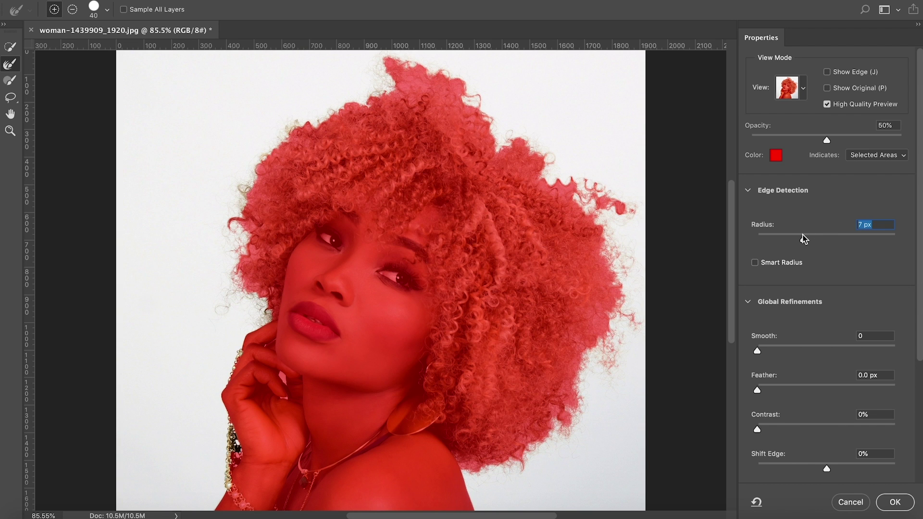
{"action": "type", "text": "0"}
{"action": "key", "text": "Return"}
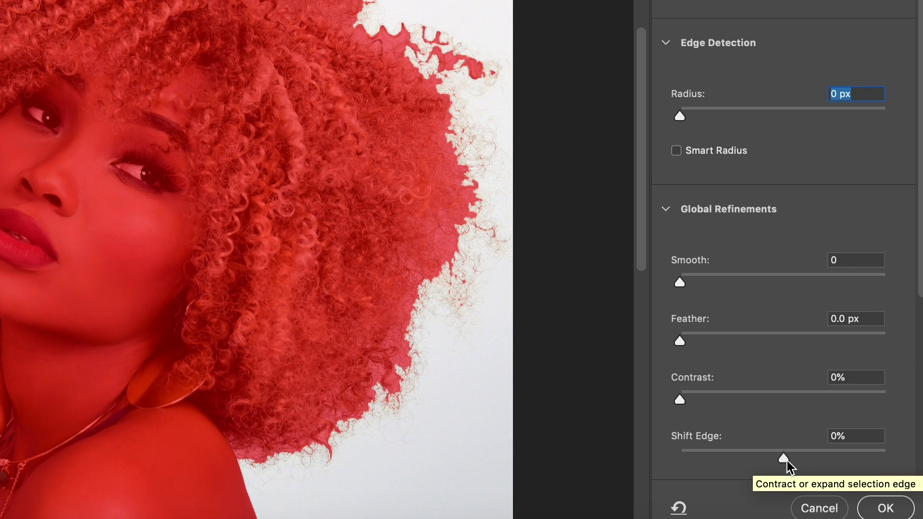
Try shifting the selection edge inward to -2% and outward to +76%, and reset the refinements.
{"action": "left_click_drag", "start_coordinate": [829, 470], "coordinate": [776, 448]}
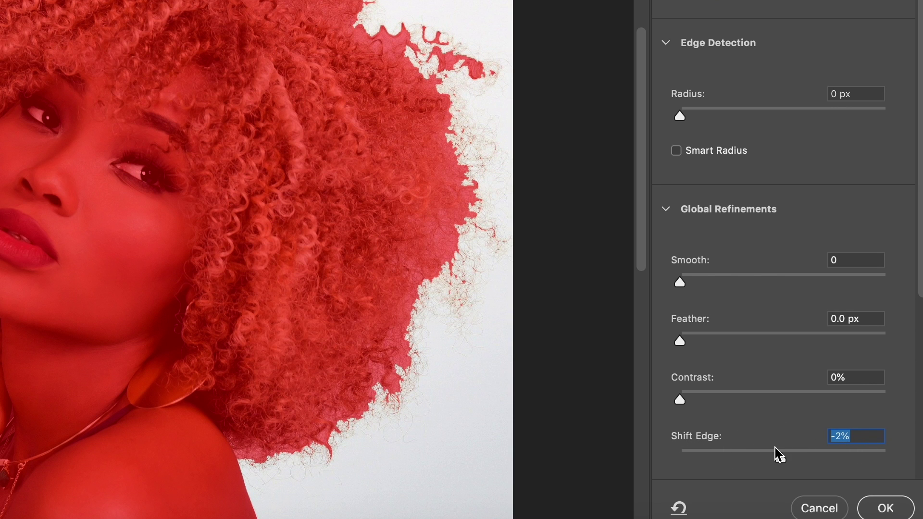
{"action": "key", "text": "super+z"}
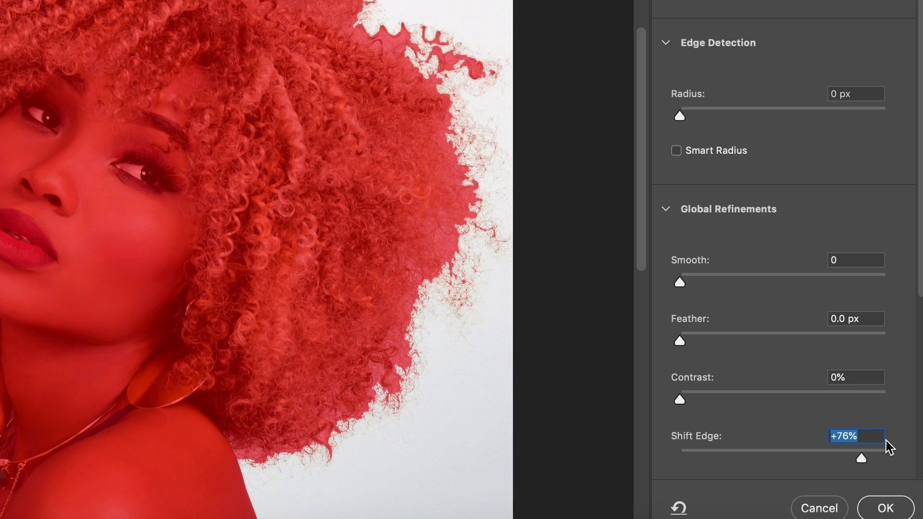
{"action": "key", "text": "super+shift+z"}
{"action": "left_click", "coordinate": [679, 508]}
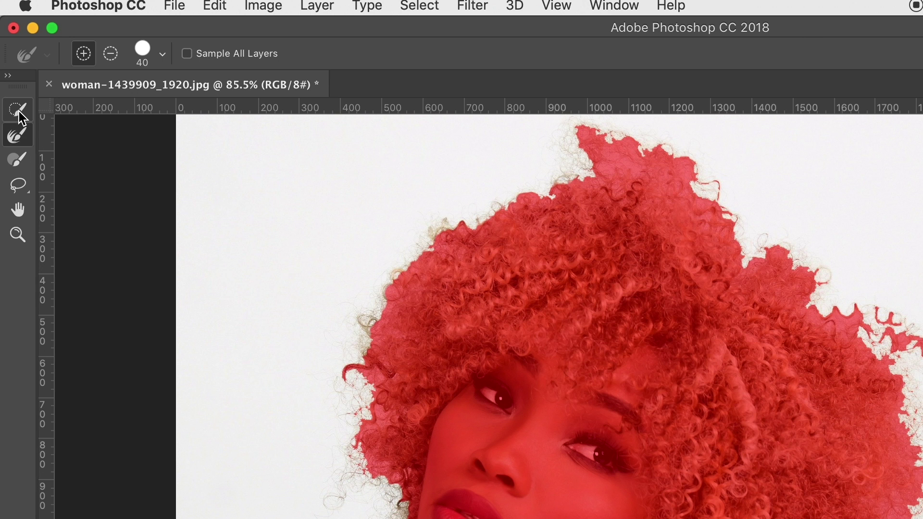
Switch to the Quick Selection tool and undock the tool palette so it floats over the canvas.
{"action": "left_click", "coordinate": [10, 49]}
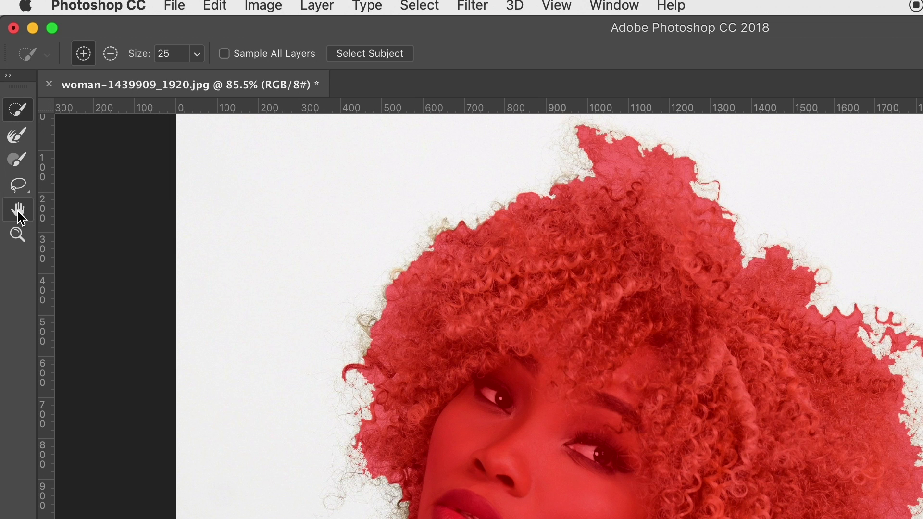
{"action": "left_click", "coordinate": [22, 110]}
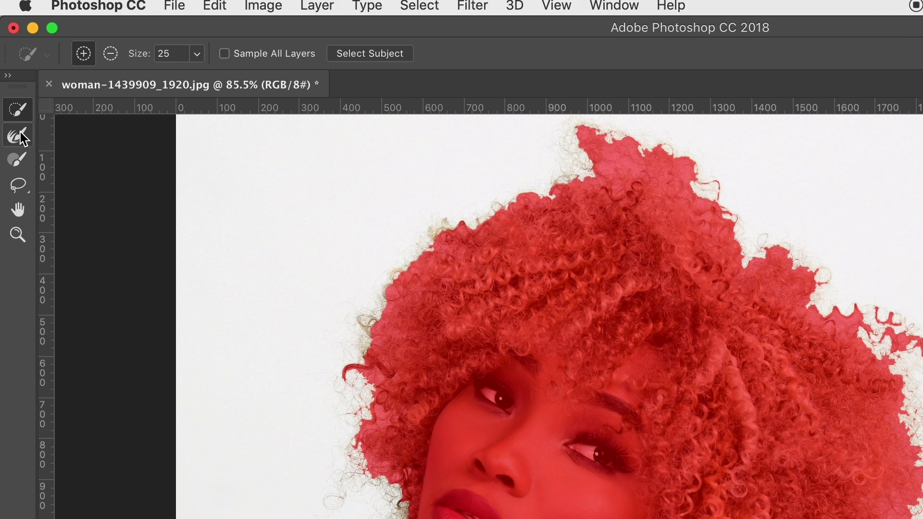
{"action": "left_click_drag", "start_coordinate": [23, 87], "coordinate": [94, 139]}
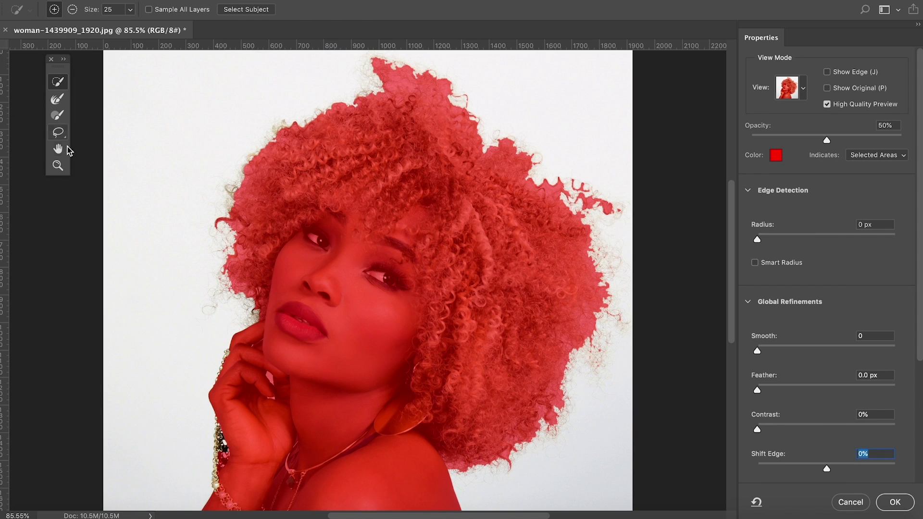
Paint along the hair edge at the upper-left side of the head with the Refine Edge Brush at size 25.
{"action": "left_click", "coordinate": [58, 166]}
{"action": "left_click_drag", "start_coordinate": [336, 116], "coordinate": [379, 231]}
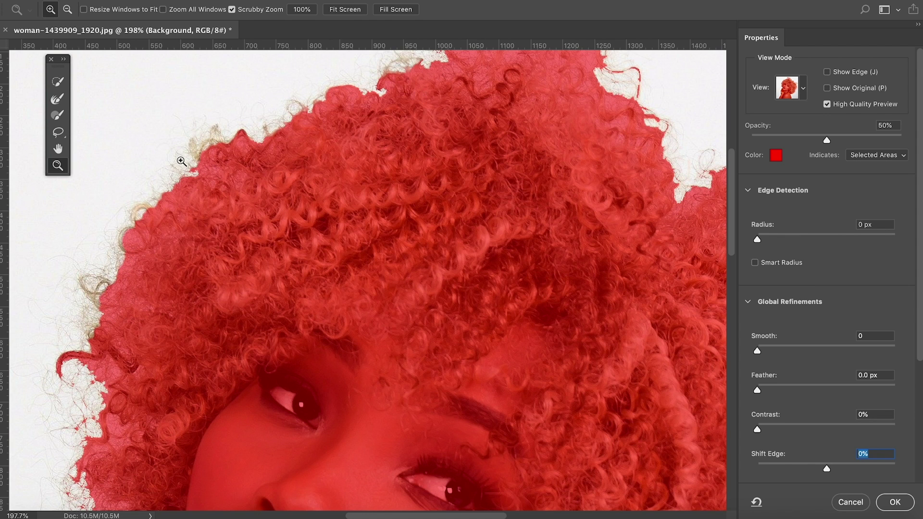
{"action": "left_click", "coordinate": [58, 101]}
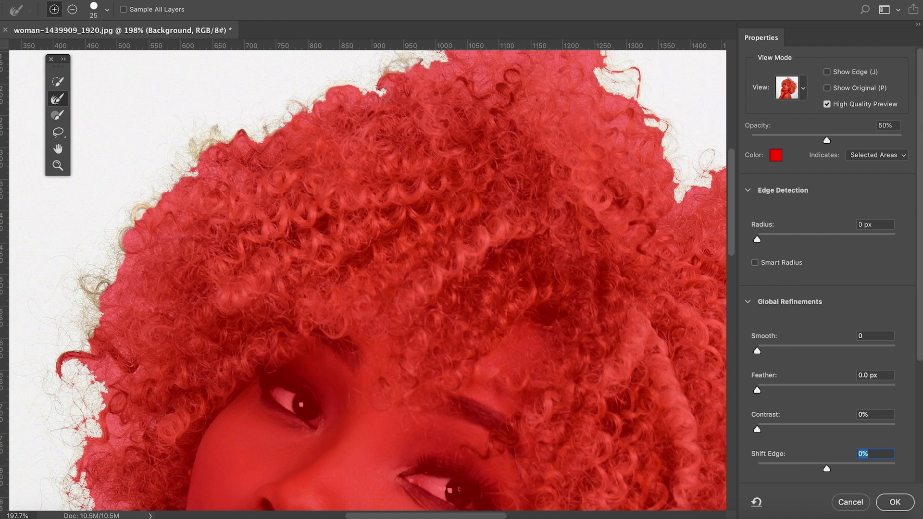
{"action": "mouse_move", "coordinate": [359, 90]}
{"action": "left_mouse_down"}
{"action": "mouse_move", "coordinate": [329, 90]}
{"action": "mouse_move", "coordinate": [289, 119]}
{"action": "mouse_move", "coordinate": [324, 109]}
{"action": "mouse_move", "coordinate": [298, 113]}
{"action": "mouse_move", "coordinate": [268, 157]}
{"action": "mouse_move", "coordinate": [214, 151]}
{"action": "mouse_move", "coordinate": [163, 161]}
{"action": "mouse_move", "coordinate": [161, 202]}
{"action": "mouse_move", "coordinate": [149, 218]}
{"action": "mouse_move", "coordinate": [123, 217]}
{"action": "mouse_move", "coordinate": [145, 198]}
{"action": "mouse_move", "coordinate": [147, 152]}
{"action": "mouse_move", "coordinate": [113, 247]}
{"action": "mouse_move", "coordinate": [70, 274]}
{"action": "mouse_move", "coordinate": [71, 301]}
{"action": "mouse_move", "coordinate": [45, 323]}
{"action": "mouse_move", "coordinate": [44, 363]}
{"action": "left_mouse_up"}
{"action": "mouse_move", "coordinate": [73, 329]}
{"action": "left_mouse_down"}
{"action": "mouse_move", "coordinate": [60, 304]}
{"action": "mouse_move", "coordinate": [29, 356]}
{"action": "mouse_move", "coordinate": [42, 360]}
{"action": "left_mouse_up"}
{"action": "mouse_move", "coordinate": [90, 293]}
{"action": "left_mouse_down"}
{"action": "mouse_move", "coordinate": [79, 333]}
{"action": "mouse_move", "coordinate": [83, 299]}
{"action": "mouse_move", "coordinate": [101, 316]}
{"action": "mouse_move", "coordinate": [92, 328]}
{"action": "mouse_move", "coordinate": [89, 279]}
{"action": "mouse_move", "coordinate": [58, 202]}
{"action": "mouse_move", "coordinate": [98, 268]}
{"action": "mouse_move", "coordinate": [112, 238]}
{"action": "mouse_move", "coordinate": [60, 178]}
{"action": "mouse_move", "coordinate": [84, 366]}
{"action": "mouse_move", "coordinate": [80, 282]}
{"action": "mouse_move", "coordinate": [62, 290]}
{"action": "mouse_move", "coordinate": [65, 319]}
{"action": "mouse_move", "coordinate": [112, 363]}
{"action": "mouse_move", "coordinate": [81, 338]}
{"action": "mouse_move", "coordinate": [75, 362]}
{"action": "mouse_move", "coordinate": [57, 339]}
{"action": "mouse_move", "coordinate": [71, 311]}
{"action": "mouse_move", "coordinate": [116, 332]}
{"action": "mouse_move", "coordinate": [69, 324]}
{"action": "mouse_move", "coordinate": [133, 357]}
{"action": "mouse_move", "coordinate": [130, 319]}
{"action": "mouse_move", "coordinate": [124, 413]}
{"action": "mouse_move", "coordinate": [137, 359]}
{"action": "mouse_move", "coordinate": [140, 423]}
{"action": "mouse_move", "coordinate": [131, 405]}
{"action": "mouse_move", "coordinate": [143, 332]}
{"action": "mouse_move", "coordinate": [155, 407]}
{"action": "mouse_move", "coordinate": [114, 421]}
{"action": "mouse_move", "coordinate": [137, 396]}
{"action": "mouse_move", "coordinate": [97, 436]}
{"action": "mouse_move", "coordinate": [111, 431]}
{"action": "mouse_move", "coordinate": [95, 468]}
{"action": "mouse_move", "coordinate": [93, 351]}
{"action": "mouse_move", "coordinate": [133, 473]}
{"action": "mouse_move", "coordinate": [157, 503]}
{"action": "mouse_move", "coordinate": [176, 497]}
{"action": "mouse_move", "coordinate": [132, 490]}
{"action": "mouse_move", "coordinate": [156, 488]}
{"action": "mouse_move", "coordinate": [131, 421]}
{"action": "left_mouse_up"}
Refine the frizzy hair edge beside the woman's cheek, down to her raised hand.
{"action": "left_click_drag", "start_coordinate": [371, 279], "coordinate": [462, 78]}
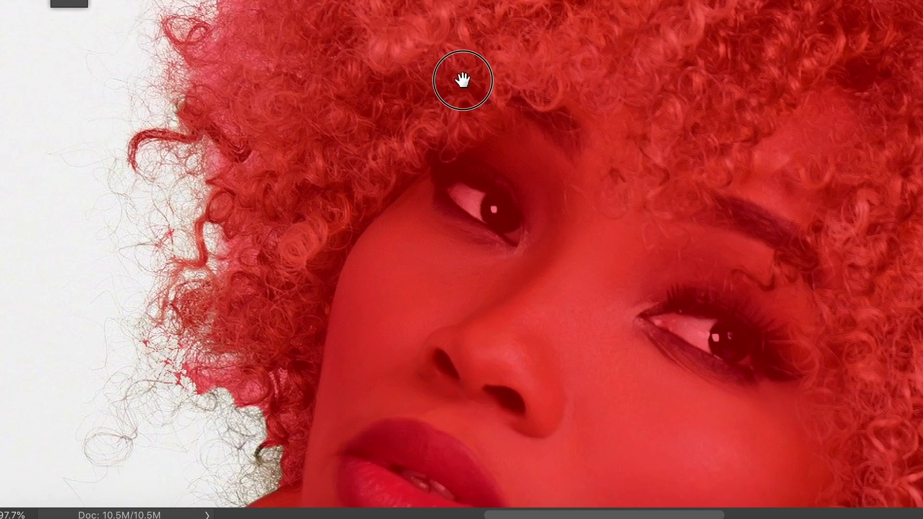
{"action": "mouse_move", "coordinate": [291, 176]}
{"action": "left_mouse_down"}
{"action": "mouse_move", "coordinate": [280, 225]}
{"action": "mouse_move", "coordinate": [207, 227]}
{"action": "mouse_move", "coordinate": [224, 195]}
{"action": "mouse_move", "coordinate": [180, 247]}
{"action": "mouse_move", "coordinate": [183, 274]}
{"action": "mouse_move", "coordinate": [194, 270]}
{"action": "mouse_move", "coordinate": [175, 274]}
{"action": "mouse_move", "coordinate": [210, 172]}
{"action": "mouse_move", "coordinate": [219, 80]}
{"action": "left_mouse_up"}
{"action": "mouse_move", "coordinate": [290, 223]}
{"action": "left_mouse_down"}
{"action": "mouse_move", "coordinate": [293, 262]}
{"action": "mouse_move", "coordinate": [305, 247]}
{"action": "mouse_move", "coordinate": [314, 258]}
{"action": "mouse_move", "coordinate": [300, 244]}
{"action": "mouse_move", "coordinate": [321, 249]}
{"action": "mouse_move", "coordinate": [325, 306]}
{"action": "mouse_move", "coordinate": [344, 303]}
{"action": "mouse_move", "coordinate": [345, 285]}
{"action": "mouse_move", "coordinate": [283, 326]}
{"action": "mouse_move", "coordinate": [296, 298]}
{"action": "mouse_move", "coordinate": [271, 246]}
{"action": "mouse_move", "coordinate": [285, 335]}
{"action": "mouse_move", "coordinate": [332, 292]}
{"action": "left_mouse_up"}
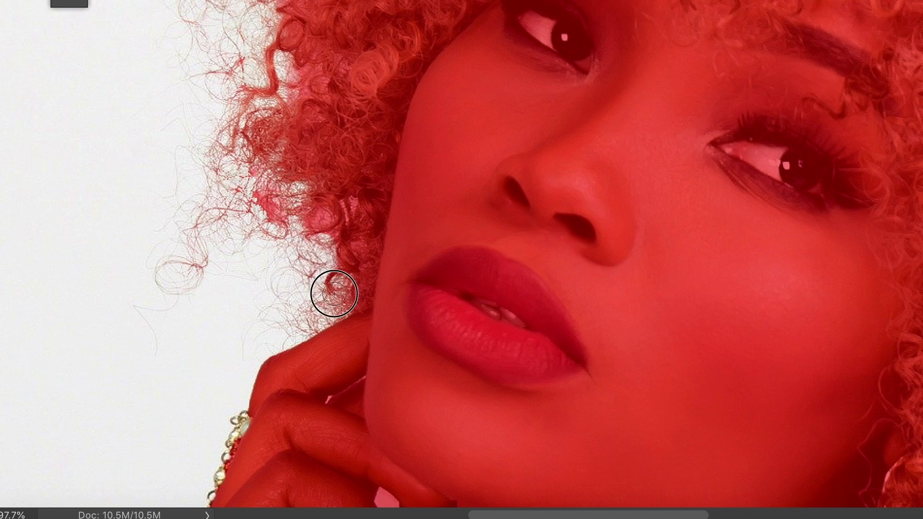
Paint over the bead bracelet along the raised hand and wrist with the Refine Edge Brush to include it in the selection.
{"action": "key", "text": "space"}
{"action": "left_click_drag", "start_coordinate": [449, 315], "coordinate": [599, 26]}
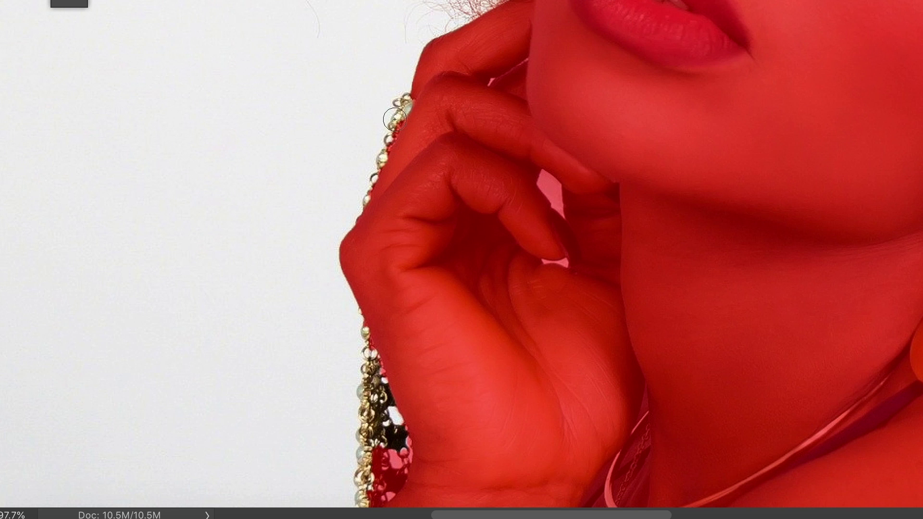
{"action": "mouse_move", "coordinate": [398, 119]}
{"action": "left_mouse_down"}
{"action": "mouse_move", "coordinate": [364, 233]}
{"action": "mouse_move", "coordinate": [375, 398]}
{"action": "mouse_move", "coordinate": [362, 381]}
{"action": "mouse_move", "coordinate": [367, 342]}
{"action": "mouse_move", "coordinate": [360, 495]}
{"action": "mouse_move", "coordinate": [360, 457]}
{"action": "mouse_move", "coordinate": [375, 428]}
{"action": "mouse_move", "coordinate": [376, 310]}
{"action": "mouse_move", "coordinate": [422, 364]}
{"action": "left_mouse_up"}
{"action": "left_click_drag", "start_coordinate": [581, 280], "coordinate": [416, 76]}
{"action": "mouse_move", "coordinate": [221, 291]}
{"action": "left_mouse_down"}
{"action": "mouse_move", "coordinate": [216, 357]}
{"action": "mouse_move", "coordinate": [216, 326]}
{"action": "mouse_move", "coordinate": [228, 378]}
{"action": "mouse_move", "coordinate": [217, 222]}
{"action": "mouse_move", "coordinate": [241, 142]}
{"action": "left_mouse_up"}
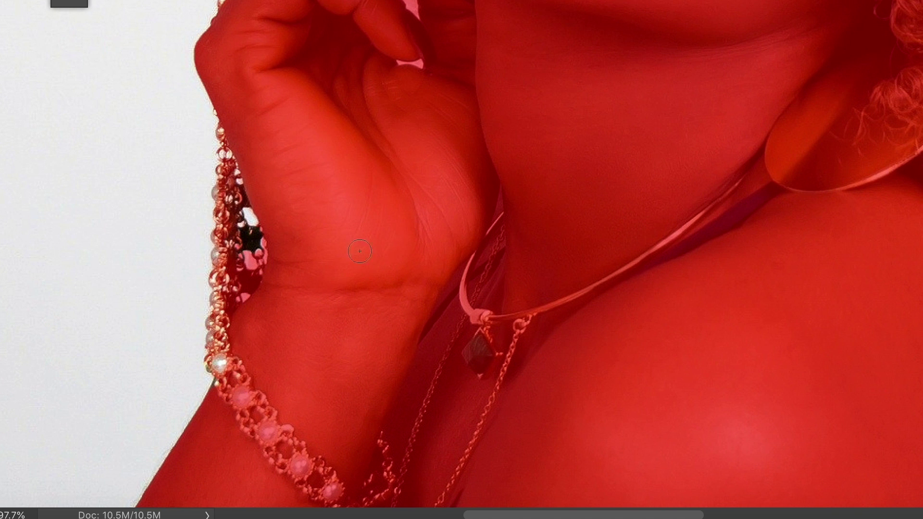
Turn on Decontaminate Colors, and refine the background gaps between the fingers below the chin.
{"action": "left_click_drag", "start_coordinate": [536, 148], "coordinate": [624, 284]}
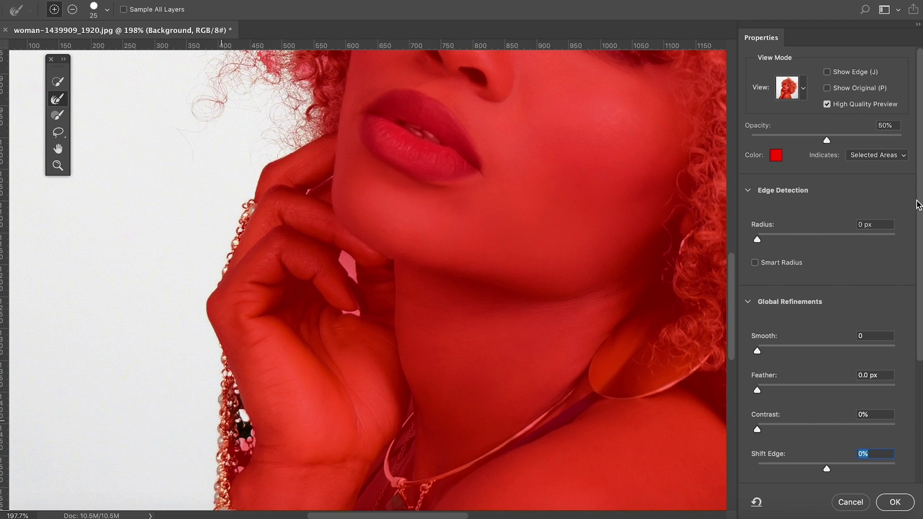
{"action": "left_click_drag", "start_coordinate": [917, 204], "coordinate": [910, 333]}
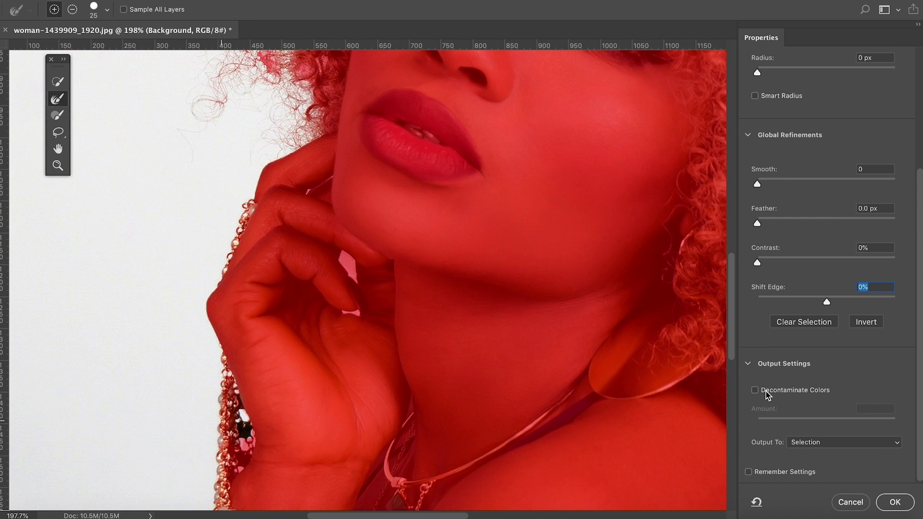
{"action": "left_click", "coordinate": [767, 391]}
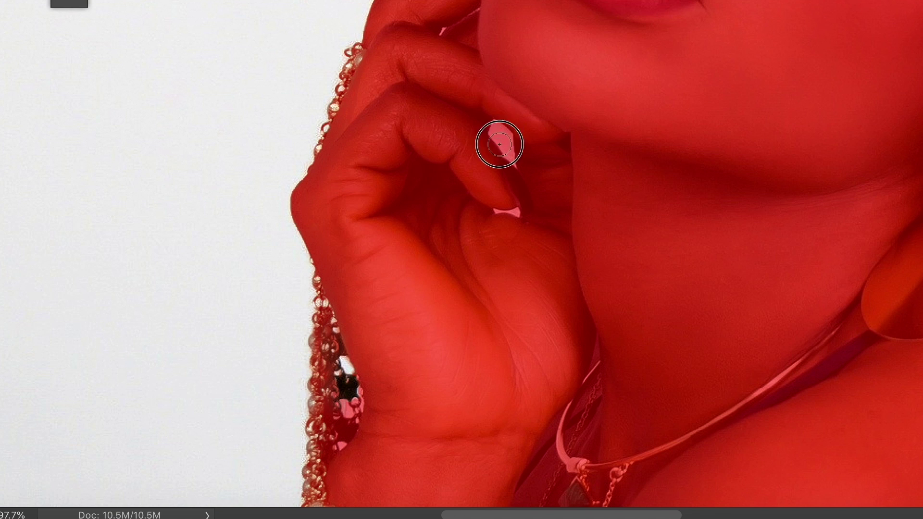
{"action": "mouse_move", "coordinate": [500, 145]}
{"action": "left_mouse_down"}
{"action": "mouse_move", "coordinate": [499, 124]}
{"action": "mouse_move", "coordinate": [511, 182]}
{"action": "mouse_move", "coordinate": [504, 186]}
{"action": "mouse_move", "coordinate": [516, 212]}
{"action": "mouse_move", "coordinate": [505, 214]}
{"action": "mouse_move", "coordinate": [521, 218]}
{"action": "mouse_move", "coordinate": [493, 206]}
{"action": "mouse_move", "coordinate": [505, 126]}
{"action": "left_mouse_up"}
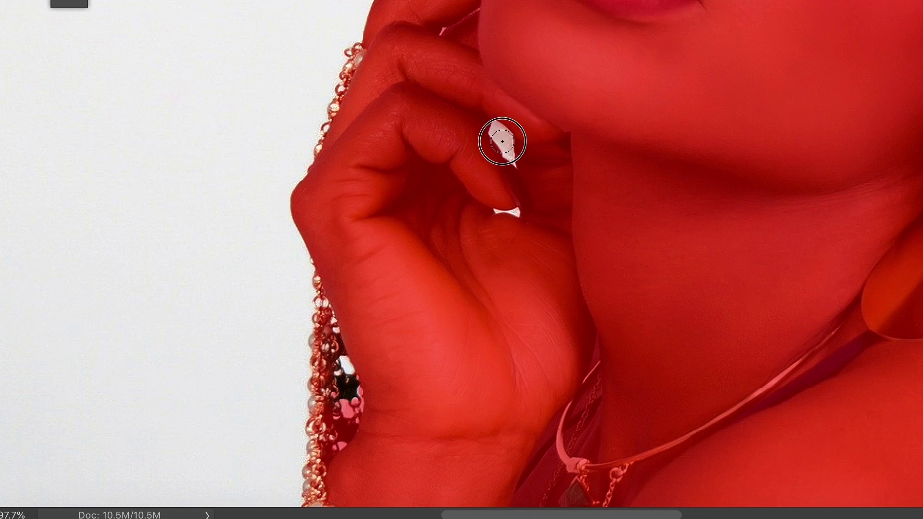
{"action": "mouse_move", "coordinate": [502, 141]}
{"action": "left_mouse_down"}
{"action": "mouse_move", "coordinate": [519, 172]}
{"action": "mouse_move", "coordinate": [515, 145]}
{"action": "mouse_move", "coordinate": [531, 181]}
{"action": "mouse_move", "coordinate": [517, 218]}
{"action": "mouse_move", "coordinate": [504, 149]}
{"action": "mouse_move", "coordinate": [527, 181]}
{"action": "mouse_move", "coordinate": [523, 224]}
{"action": "left_mouse_up"}
Refine the hair edge from behind the shoulder up along the lower-right curls with the Refine Edge Brush.
{"action": "left_click_drag", "start_coordinate": [804, 52], "coordinate": [274, 82]}
{"action": "left_click_drag", "start_coordinate": [672, 326], "coordinate": [666, 31]}
{"action": "mouse_move", "coordinate": [603, 222]}
{"action": "left_mouse_down"}
{"action": "mouse_move", "coordinate": [577, 207]}
{"action": "mouse_move", "coordinate": [596, 194]}
{"action": "mouse_move", "coordinate": [628, 237]}
{"action": "mouse_move", "coordinate": [611, 183]}
{"action": "mouse_move", "coordinate": [572, 186]}
{"action": "mouse_move", "coordinate": [625, 180]}
{"action": "mouse_move", "coordinate": [646, 196]}
{"action": "mouse_move", "coordinate": [637, 243]}
{"action": "left_mouse_up"}
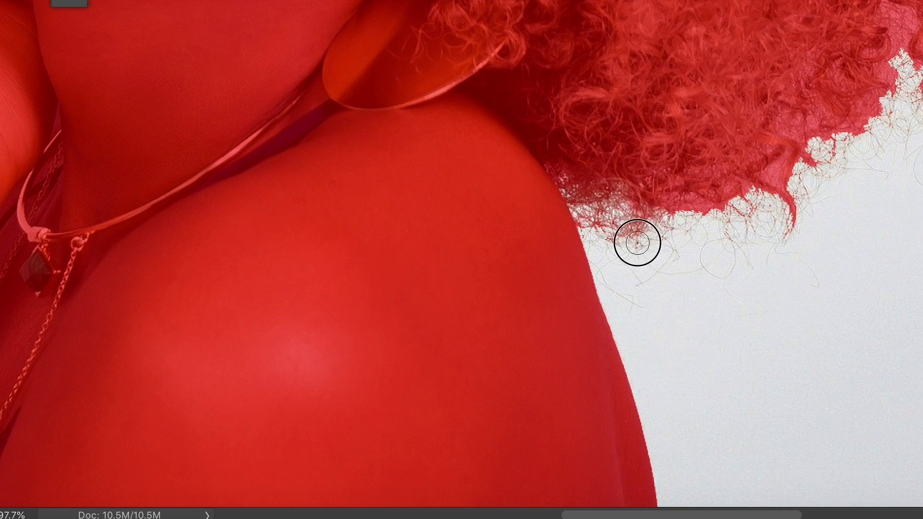
{"action": "mouse_move", "coordinate": [672, 197]}
{"action": "left_mouse_down"}
{"action": "mouse_move", "coordinate": [713, 207]}
{"action": "mouse_move", "coordinate": [709, 231]}
{"action": "mouse_move", "coordinate": [698, 201]}
{"action": "mouse_move", "coordinate": [733, 192]}
{"action": "mouse_move", "coordinate": [696, 194]}
{"action": "mouse_move", "coordinate": [706, 192]}
{"action": "mouse_move", "coordinate": [697, 177]}
{"action": "mouse_move", "coordinate": [721, 146]}
{"action": "mouse_move", "coordinate": [751, 167]}
{"action": "mouse_move", "coordinate": [768, 160]}
{"action": "mouse_move", "coordinate": [776, 198]}
{"action": "mouse_move", "coordinate": [759, 173]}
{"action": "mouse_move", "coordinate": [805, 123]}
{"action": "mouse_move", "coordinate": [796, 167]}
{"action": "mouse_move", "coordinate": [827, 140]}
{"action": "mouse_move", "coordinate": [840, 151]}
{"action": "mouse_move", "coordinate": [841, 138]}
{"action": "mouse_move", "coordinate": [804, 165]}
{"action": "mouse_move", "coordinate": [882, 76]}
{"action": "mouse_move", "coordinate": [876, 103]}
{"action": "mouse_move", "coordinate": [870, 84]}
{"action": "left_mouse_up"}
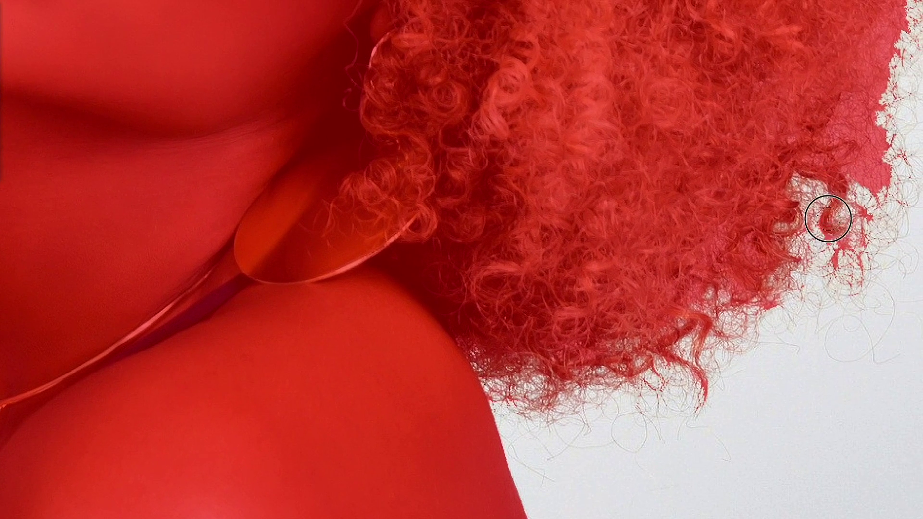
{"action": "mouse_move", "coordinate": [856, 216]}
{"action": "left_mouse_down"}
{"action": "mouse_move", "coordinate": [860, 251]}
{"action": "mouse_move", "coordinate": [838, 264]}
{"action": "mouse_move", "coordinate": [808, 257]}
{"action": "mouse_move", "coordinate": [798, 212]}
{"action": "mouse_move", "coordinate": [778, 219]}
{"action": "left_mouse_up"}
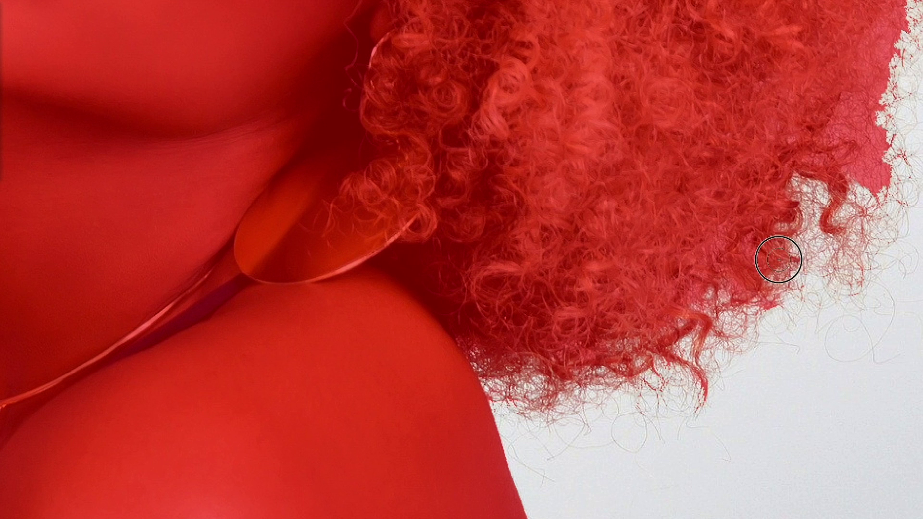
{"action": "mouse_move", "coordinate": [754, 302]}
{"action": "left_mouse_down"}
{"action": "mouse_move", "coordinate": [728, 307]}
{"action": "mouse_move", "coordinate": [733, 259]}
{"action": "mouse_move", "coordinate": [700, 255]}
{"action": "mouse_move", "coordinate": [726, 263]}
{"action": "mouse_move", "coordinate": [718, 295]}
{"action": "mouse_move", "coordinate": [727, 265]}
{"action": "mouse_move", "coordinate": [762, 236]}
{"action": "mouse_move", "coordinate": [716, 306]}
{"action": "mouse_move", "coordinate": [757, 257]}
{"action": "mouse_move", "coordinate": [732, 292]}
{"action": "left_mouse_up"}
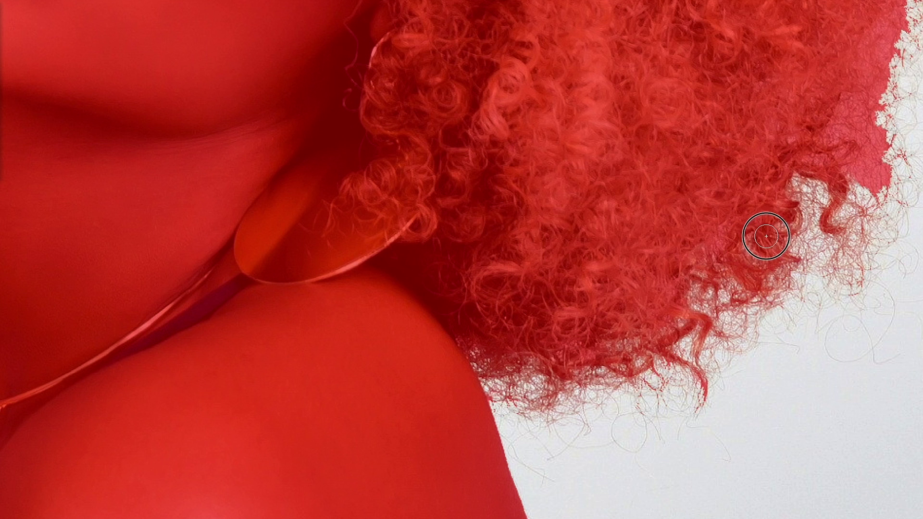
{"action": "left_click_drag", "start_coordinate": [826, 225], "coordinate": [812, 279]}
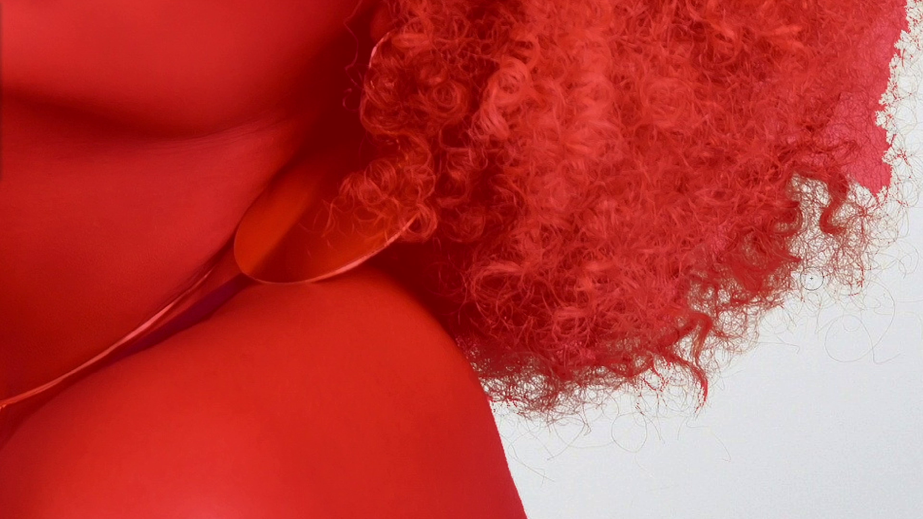
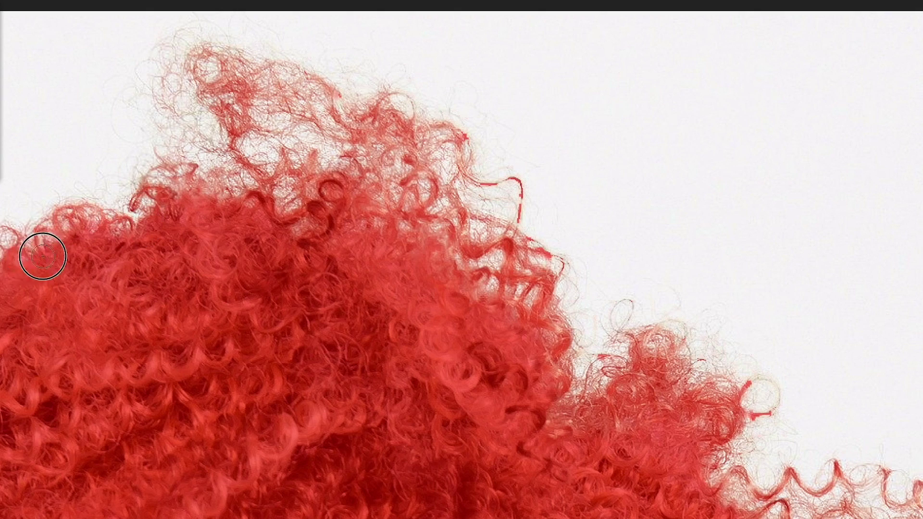
Refine the curly hair edge from the crown down the upper-left side of the head with the Refine Edge Brush.
{"action": "mouse_move", "coordinate": [196, 364]}
{"action": "left_mouse_down"}
{"action": "mouse_move", "coordinate": [808, 265]}
{"action": "mouse_move", "coordinate": [665, 267]}
{"action": "left_mouse_up"}
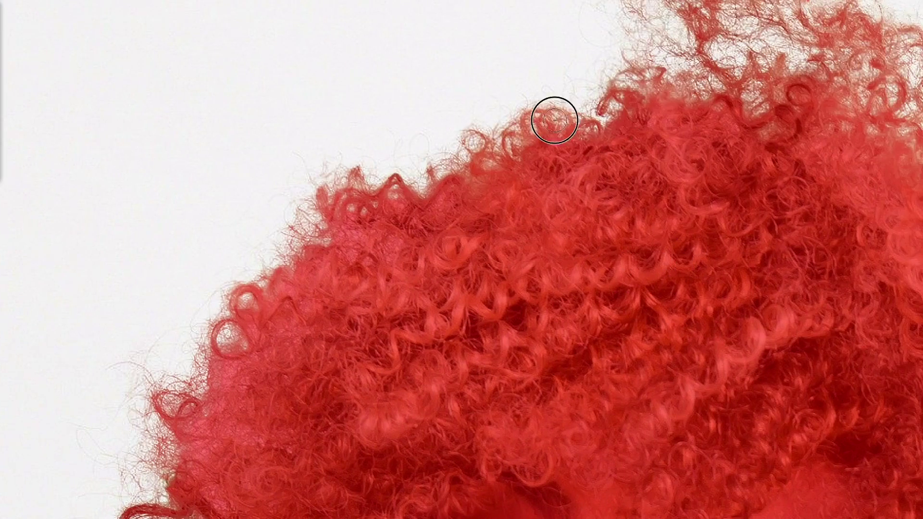
{"action": "mouse_move", "coordinate": [325, 227]}
{"action": "left_mouse_down"}
{"action": "mouse_move", "coordinate": [397, 250]}
{"action": "mouse_move", "coordinate": [302, 303]}
{"action": "mouse_move", "coordinate": [287, 327]}
{"action": "mouse_move", "coordinate": [284, 306]}
{"action": "mouse_move", "coordinate": [281, 358]}
{"action": "mouse_move", "coordinate": [223, 392]}
{"action": "mouse_move", "coordinate": [234, 441]}
{"action": "mouse_move", "coordinate": [223, 423]}
{"action": "mouse_move", "coordinate": [211, 483]}
{"action": "mouse_move", "coordinate": [184, 474]}
{"action": "mouse_move", "coordinate": [190, 423]}
{"action": "mouse_move", "coordinate": [239, 418]}
{"action": "left_mouse_up"}
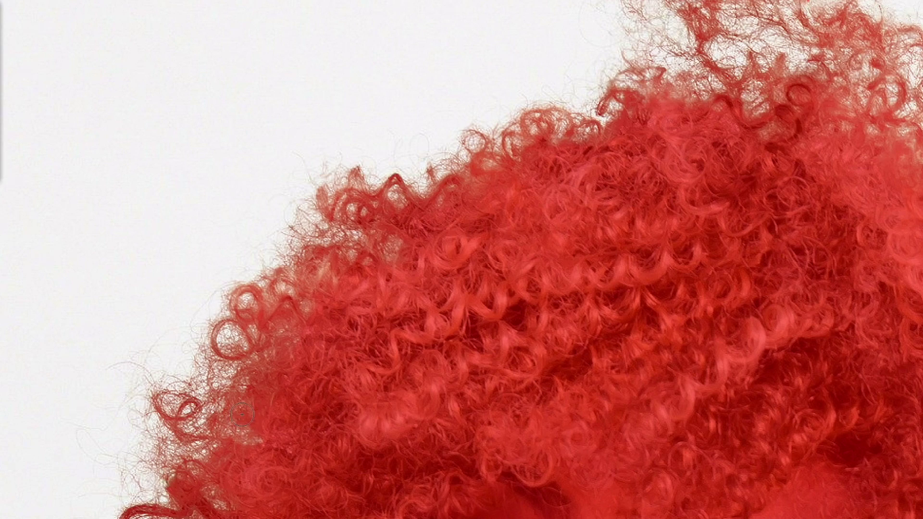
{"action": "mouse_move", "coordinate": [397, 416]}
{"action": "left_mouse_down"}
{"action": "mouse_move", "coordinate": [457, 192]}
{"action": "mouse_move", "coordinate": [427, 155]}
{"action": "left_mouse_up"}
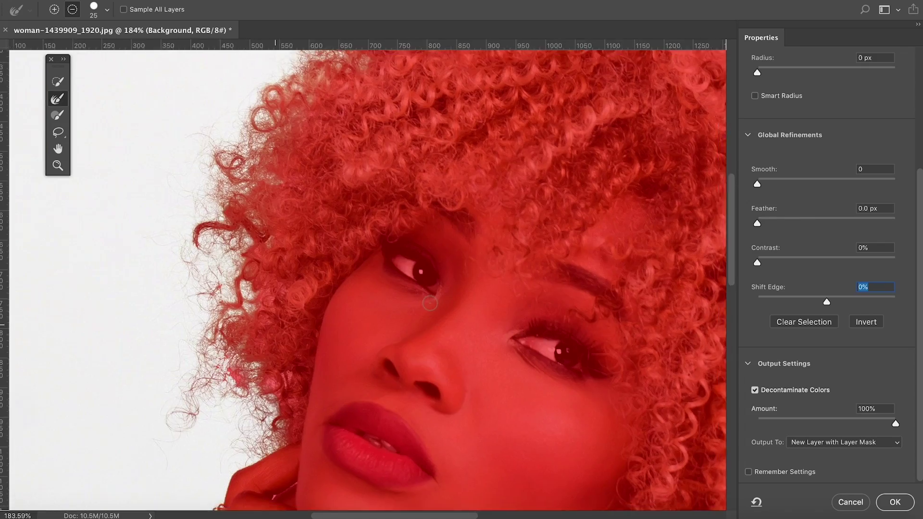
Set Shift Edge to -4% and output the refined cutout as a New Layer with Layer Mask.
{"action": "scroll", "coordinate": [554, 381], "scroll_direction": "down", "scroll_amount": 5}
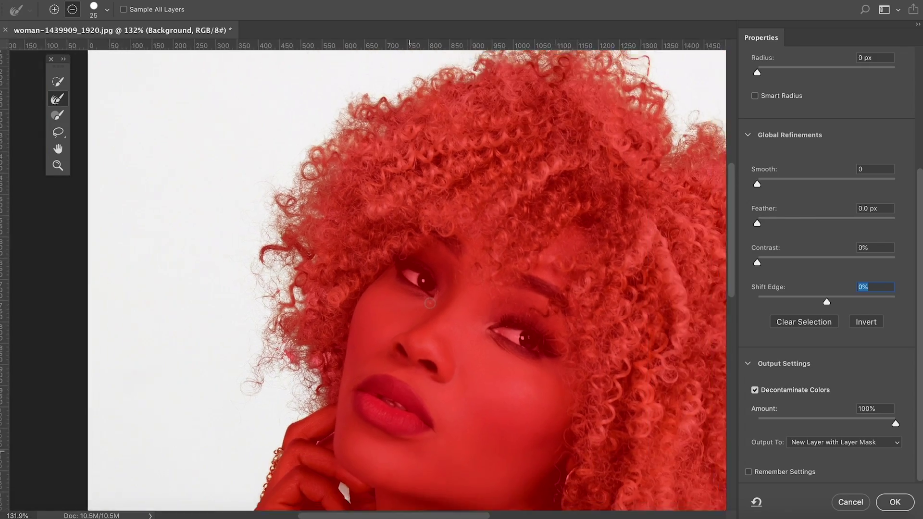
{"action": "scroll", "coordinate": [430, 299], "scroll_direction": "down", "scroll_amount": 2}
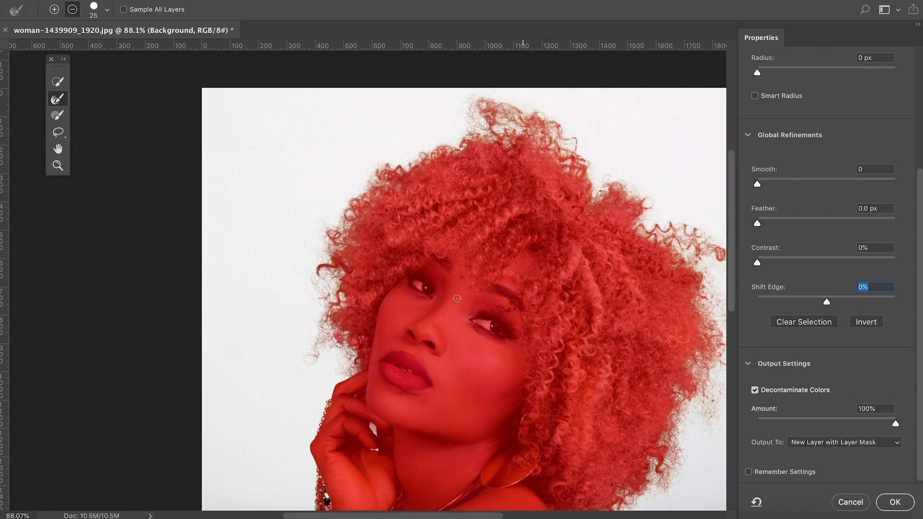
{"action": "left_click_drag", "start_coordinate": [517, 291], "coordinate": [438, 263]}
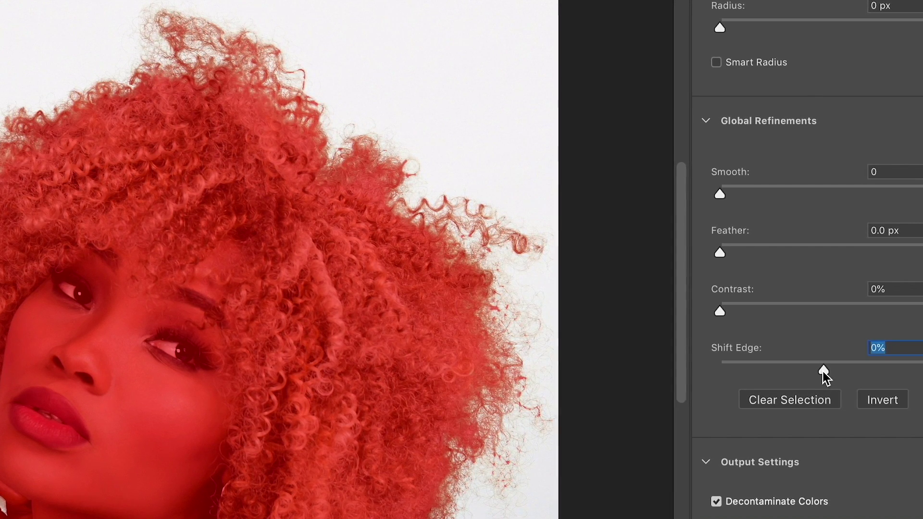
{"action": "mouse_move", "coordinate": [823, 371]}
{"action": "left_mouse_down"}
{"action": "mouse_move", "coordinate": [809, 372]}
{"action": "mouse_move", "coordinate": [818, 371]}
{"action": "left_mouse_up"}
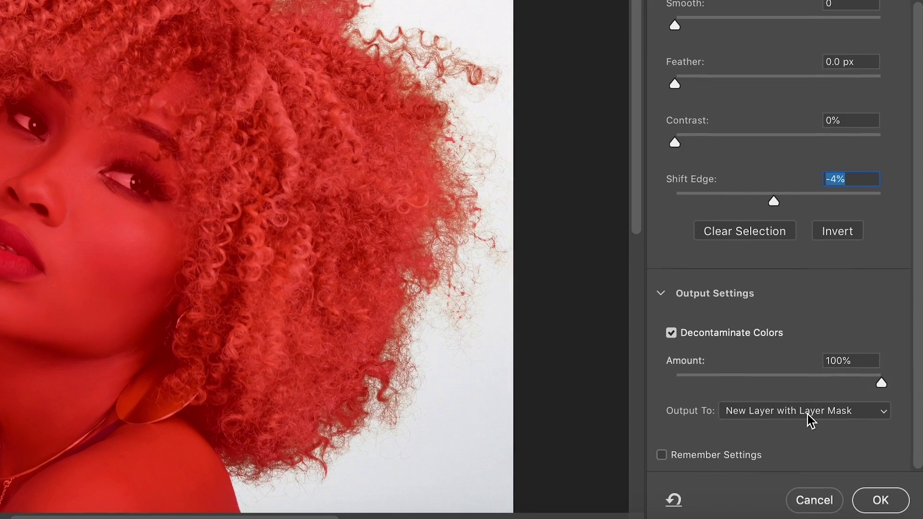
{"action": "left_click", "coordinate": [846, 443]}
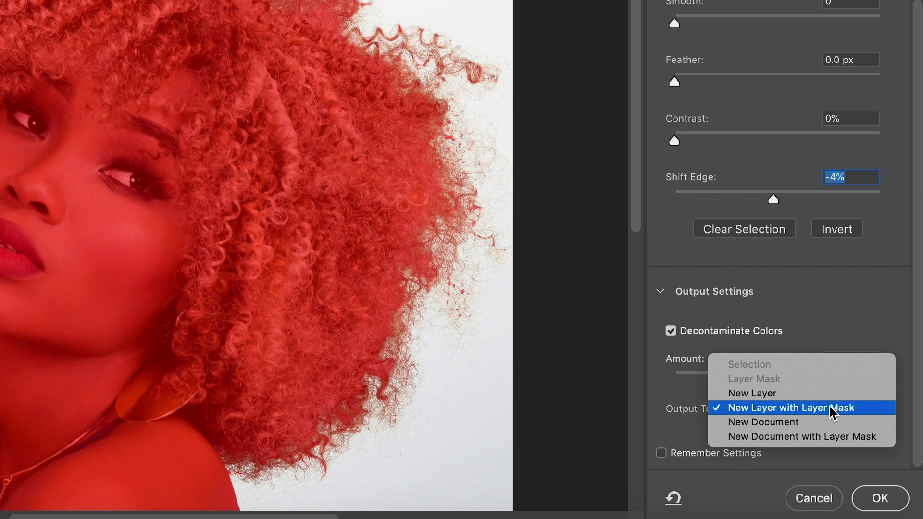
{"action": "left_click", "coordinate": [815, 409]}
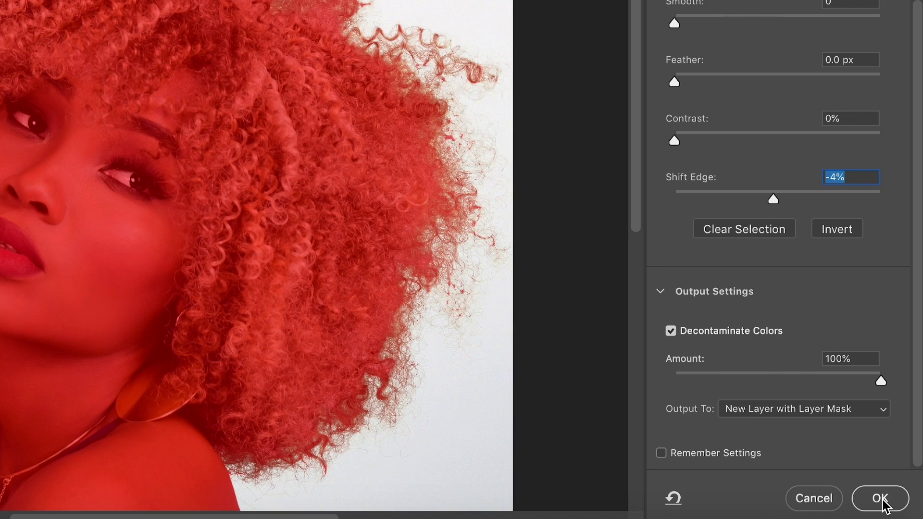
{"action": "left_click", "coordinate": [884, 503]}
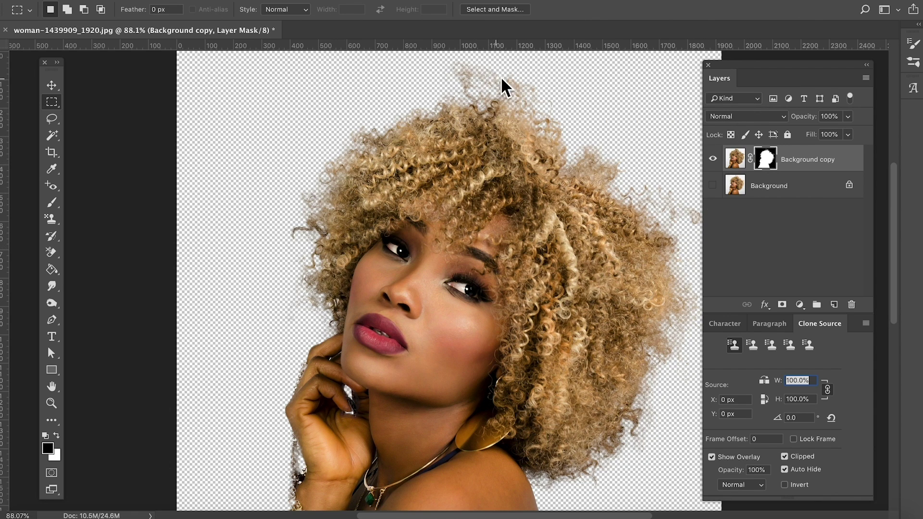
Add a new layer with a soft grey-blue radial gradient from the canvas centre, and place it beneath the woman cutout.
{"action": "left_click", "coordinate": [834, 305]}
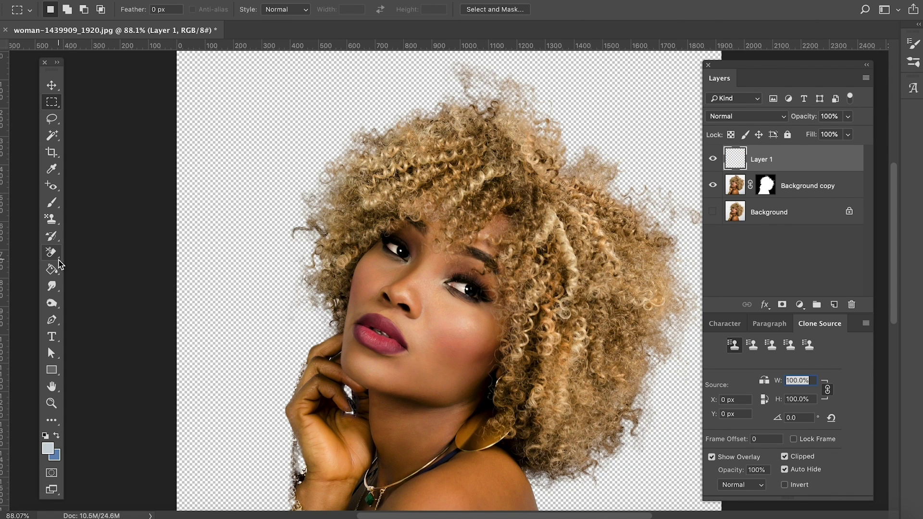
{"action": "left_click_drag", "start_coordinate": [53, 272], "coordinate": [90, 266]}
{"action": "scroll", "coordinate": [478, 310], "scroll_direction": "down", "scroll_amount": 2}
{"action": "left_click_drag", "start_coordinate": [449, 275], "coordinate": [636, 435]}
{"action": "left_click", "coordinate": [54, 86]}
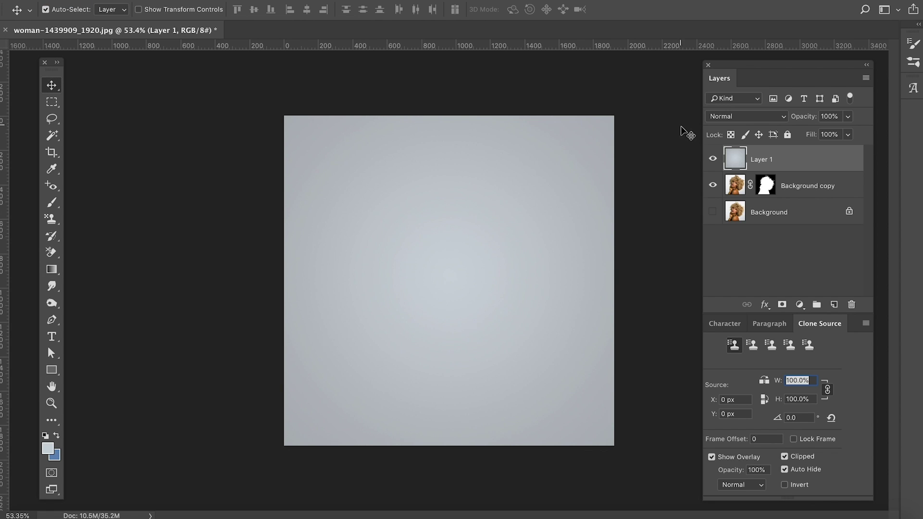
{"action": "mouse_move", "coordinate": [815, 157]}
{"action": "left_mouse_down"}
{"action": "mouse_move", "coordinate": [809, 203]}
{"action": "mouse_move", "coordinate": [843, 182]}
{"action": "mouse_move", "coordinate": [835, 150]}
{"action": "mouse_move", "coordinate": [823, 152]}
{"action": "left_mouse_up"}
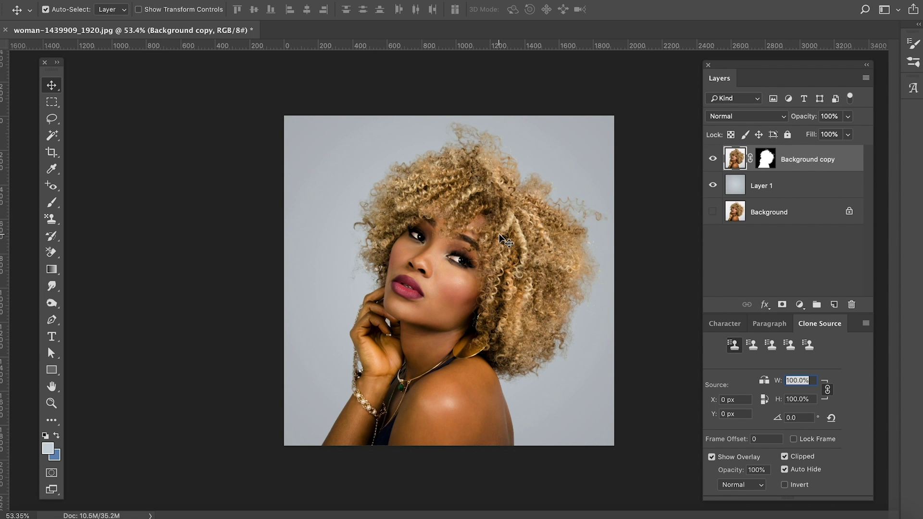
Examine the curls along the upper-right hair edge against the gradient background for leftover fringe.
{"action": "scroll", "coordinate": [506, 240], "scroll_direction": "up", "scroll_amount": 6}
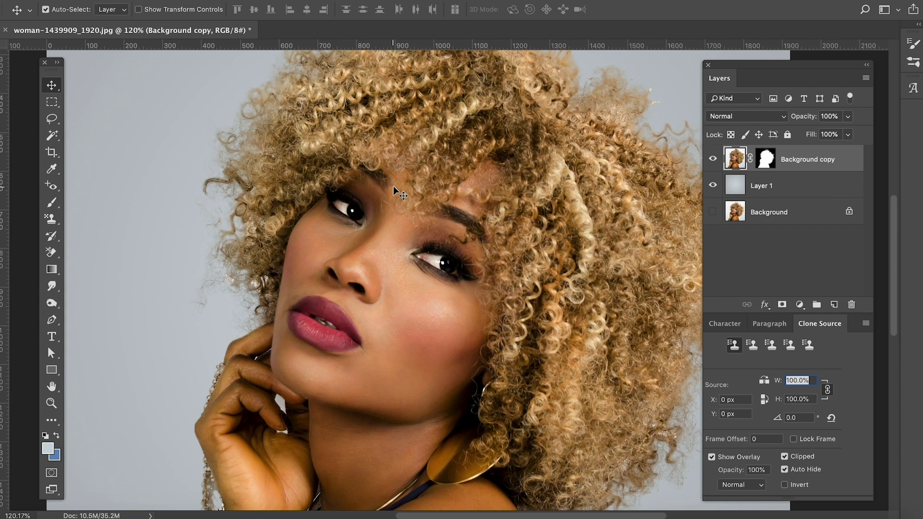
{"action": "key", "text": "ctrl+r"}
{"action": "left_click_drag", "start_coordinate": [474, 180], "coordinate": [362, 259]}
{"action": "scroll", "coordinate": [386, 212], "scroll_direction": "up", "scroll_amount": 3}
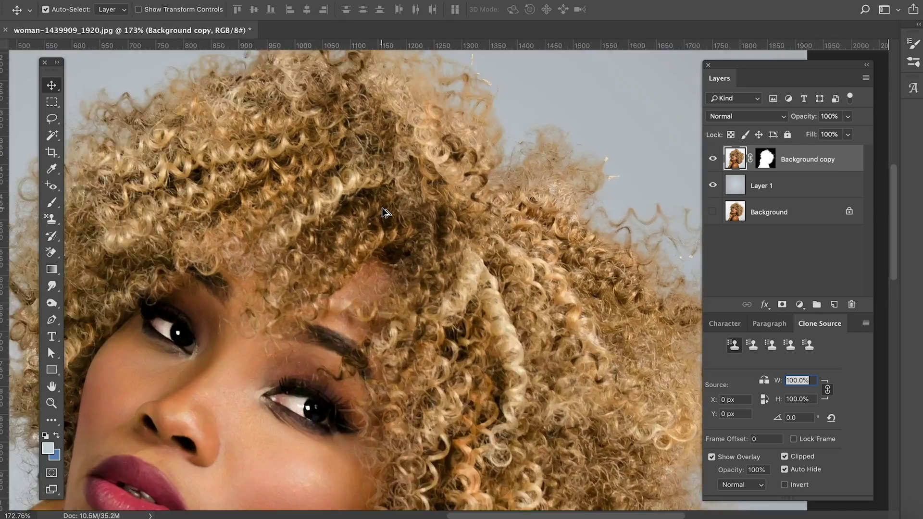
{"action": "scroll", "coordinate": [385, 212], "scroll_direction": "up", "scroll_amount": 3}
{"action": "scroll", "coordinate": [526, 211], "scroll_direction": "right", "scroll_amount": 10}
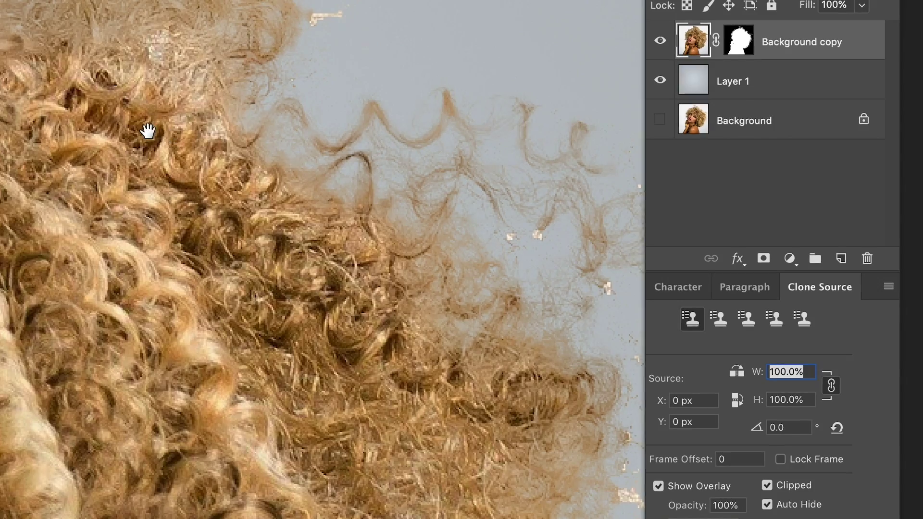
{"action": "left_click_drag", "start_coordinate": [367, 217], "coordinate": [541, 226]}
{"action": "left_click_drag", "start_coordinate": [404, 143], "coordinate": [376, 150]}
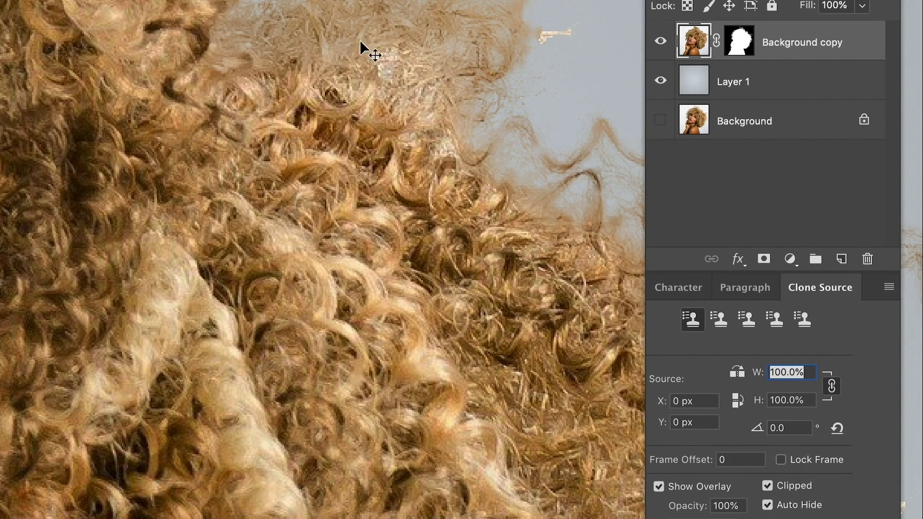
{"action": "left_click_drag", "start_coordinate": [402, 130], "coordinate": [278, 140]}
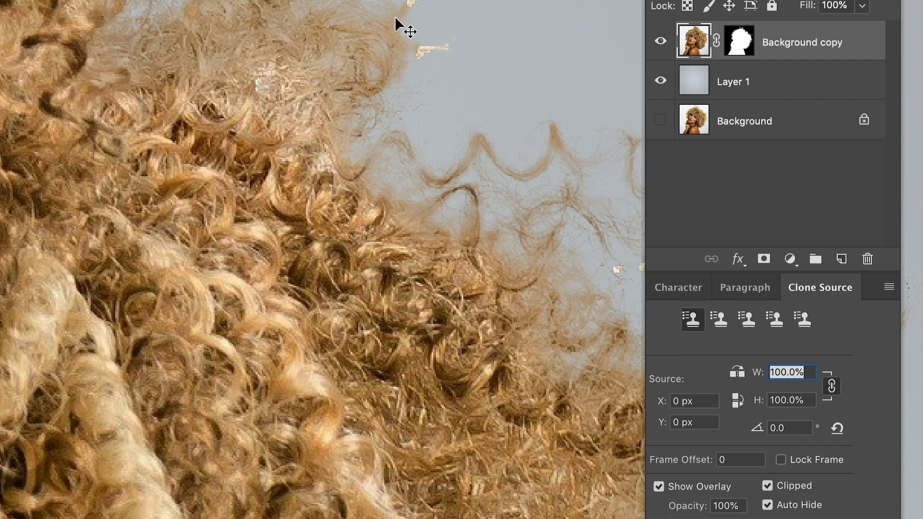
{"action": "left_click_drag", "start_coordinate": [300, 169], "coordinate": [76, 114]}
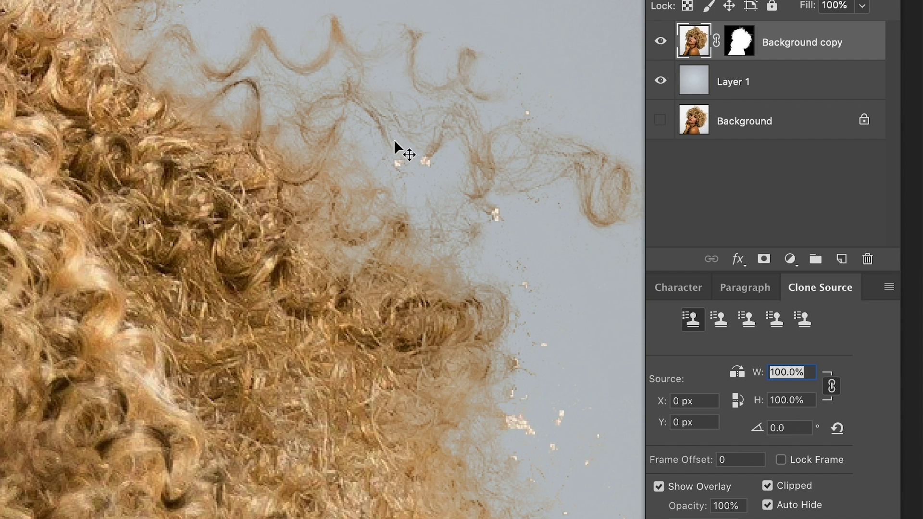
Inspect the frizzy hair edge down the right side of the head for stray specks and rough masking.
{"action": "scroll", "coordinate": [391, 295], "scroll_direction": "down", "scroll_amount": 3}
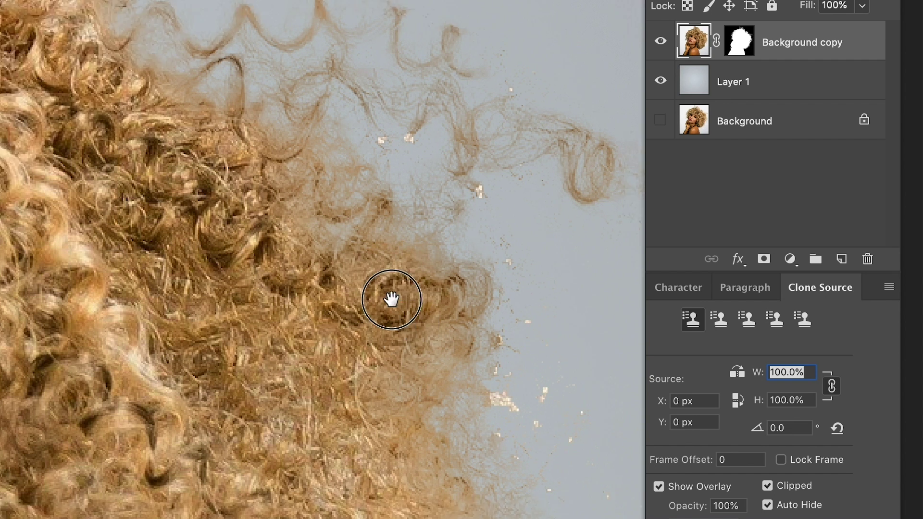
{"action": "scroll", "coordinate": [361, 231], "scroll_direction": "down", "scroll_amount": 2}
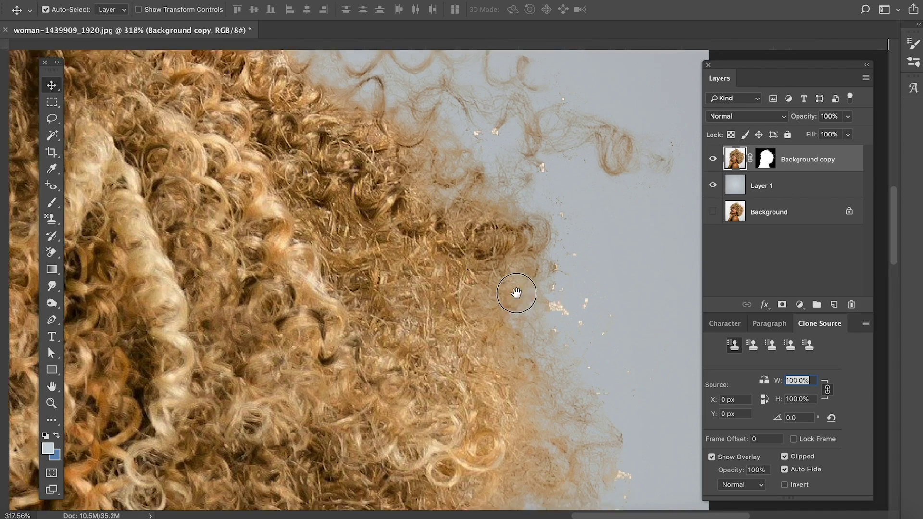
{"action": "left_click_drag", "start_coordinate": [516, 293], "coordinate": [495, 216]}
{"action": "key", "text": "ctrl+r"}
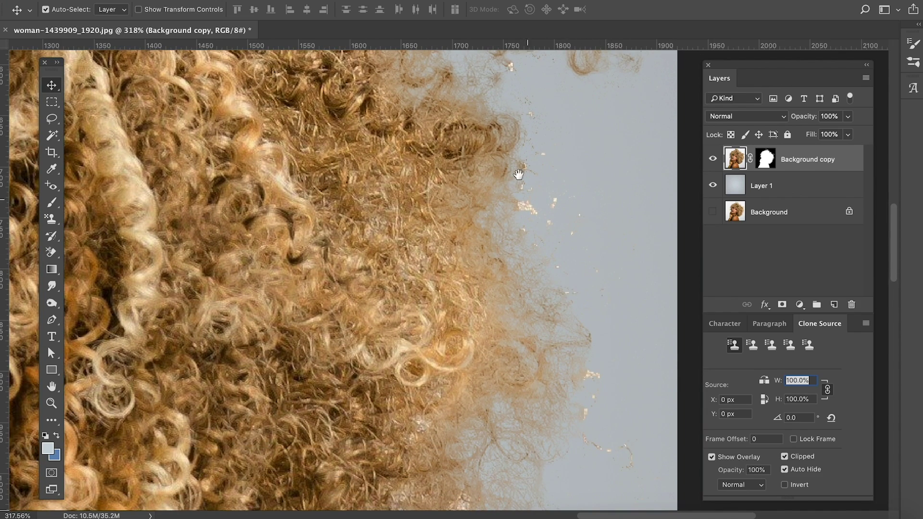
{"action": "left_click_drag", "start_coordinate": [484, 341], "coordinate": [450, 253]}
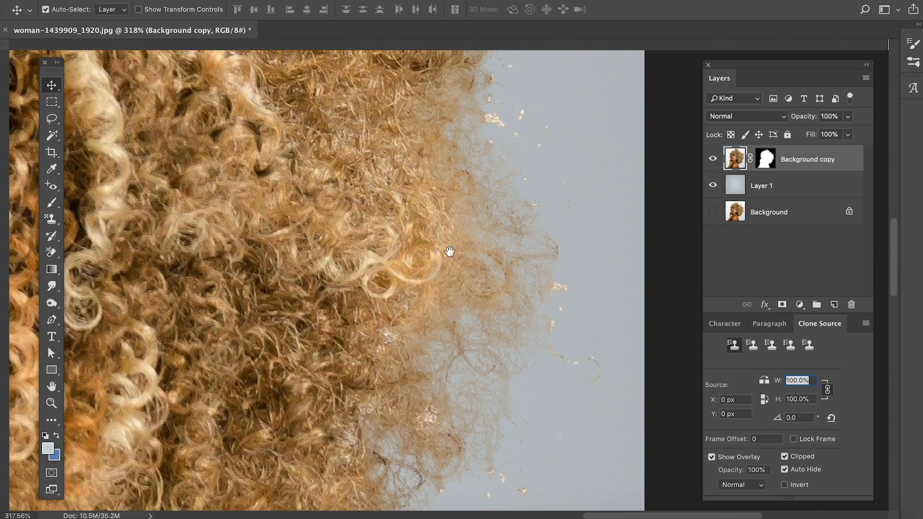
{"action": "left_click_drag", "start_coordinate": [430, 338], "coordinate": [436, 295]}
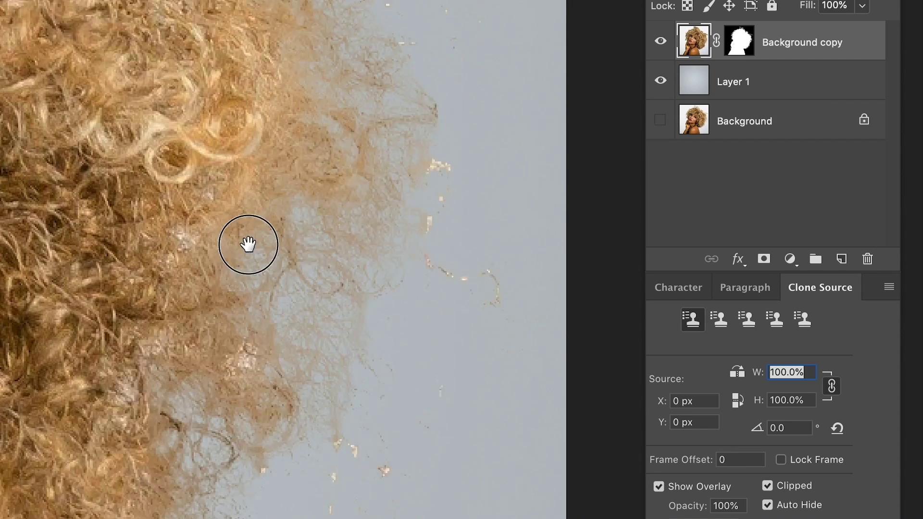
{"action": "left_click_drag", "start_coordinate": [248, 244], "coordinate": [291, 153]}
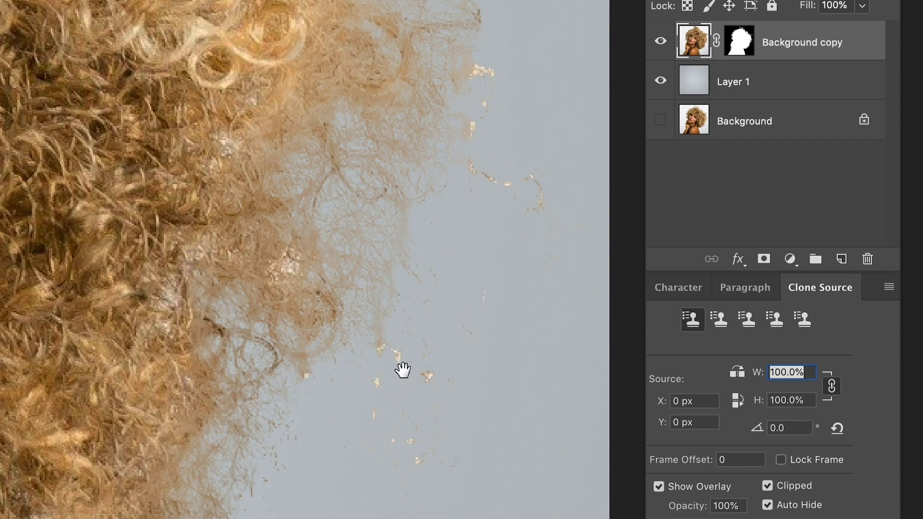
{"action": "left_click_drag", "start_coordinate": [121, 396], "coordinate": [140, 347]}
{"action": "left_click_drag", "start_coordinate": [127, 147], "coordinate": [176, 344]}
{"action": "left_click_drag", "start_coordinate": [141, 161], "coordinate": [154, 180]}
{"action": "scroll", "coordinate": [166, 226], "scroll_direction": "down", "scroll_amount": 1}
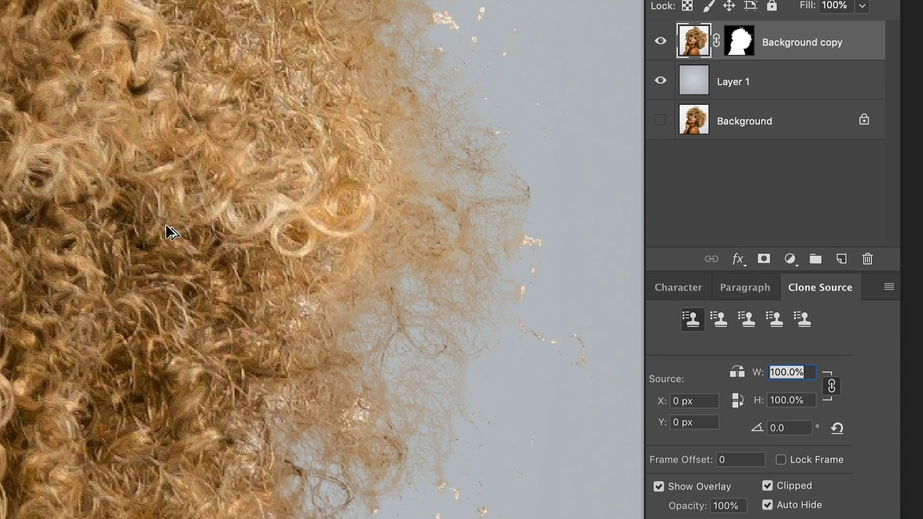
{"action": "scroll", "coordinate": [166, 226], "scroll_direction": "down", "scroll_amount": 4}
{"action": "left_click_drag", "start_coordinate": [111, 176], "coordinate": [420, 225]}
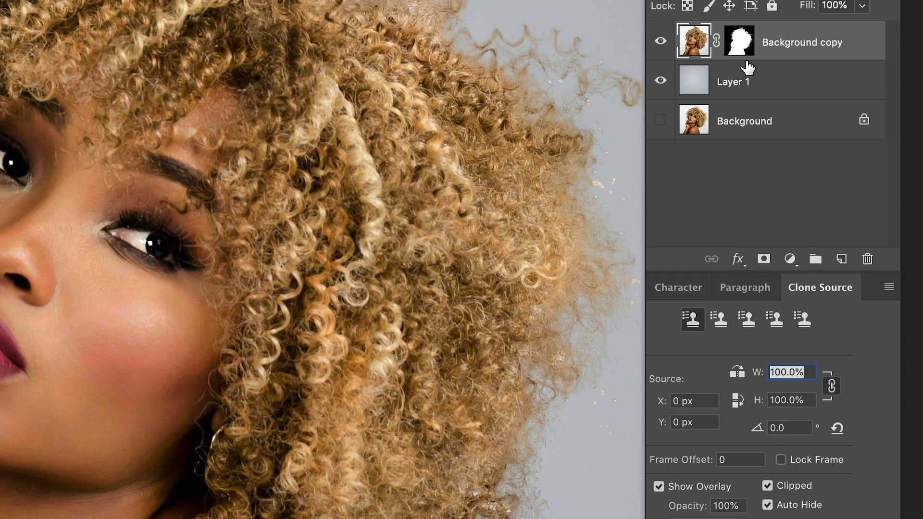
Reopen the cutout's layer mask in Select and Mask and turn on Decontaminate Colors.
{"action": "double_click", "coordinate": [741, 42]}
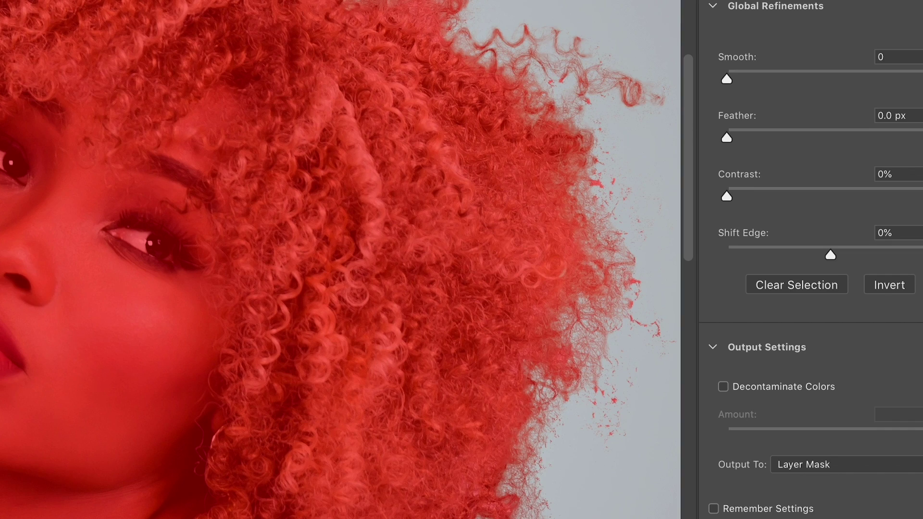
{"action": "left_click_drag", "start_coordinate": [591, 241], "coordinate": [671, 344]}
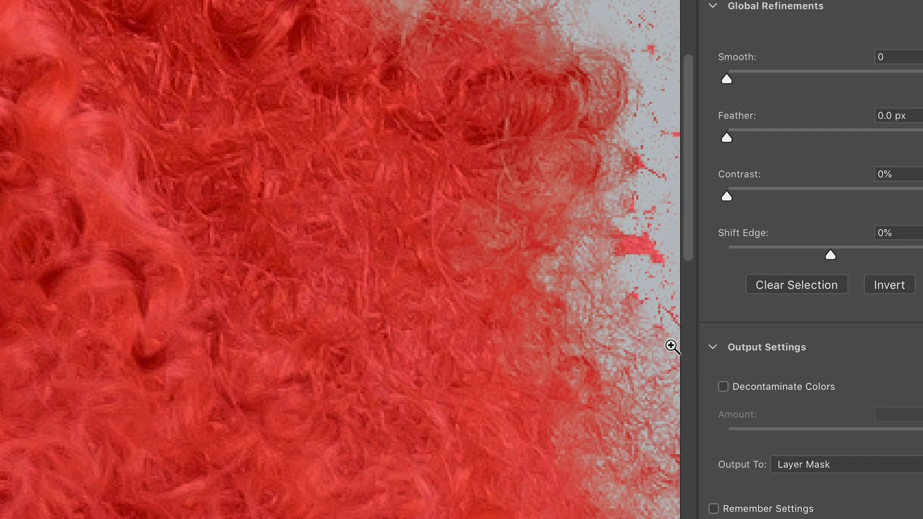
{"action": "left_click_drag", "start_coordinate": [529, 226], "coordinate": [304, 342]}
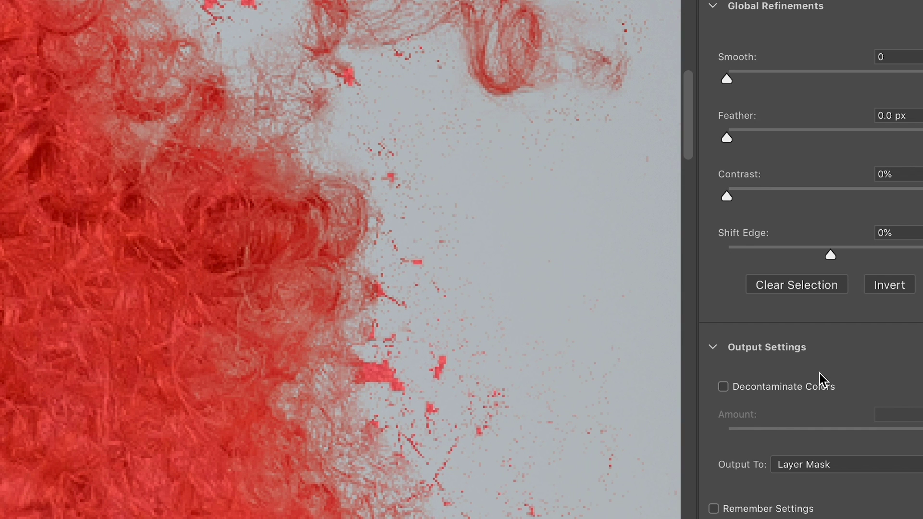
{"action": "left_click", "coordinate": [769, 387]}
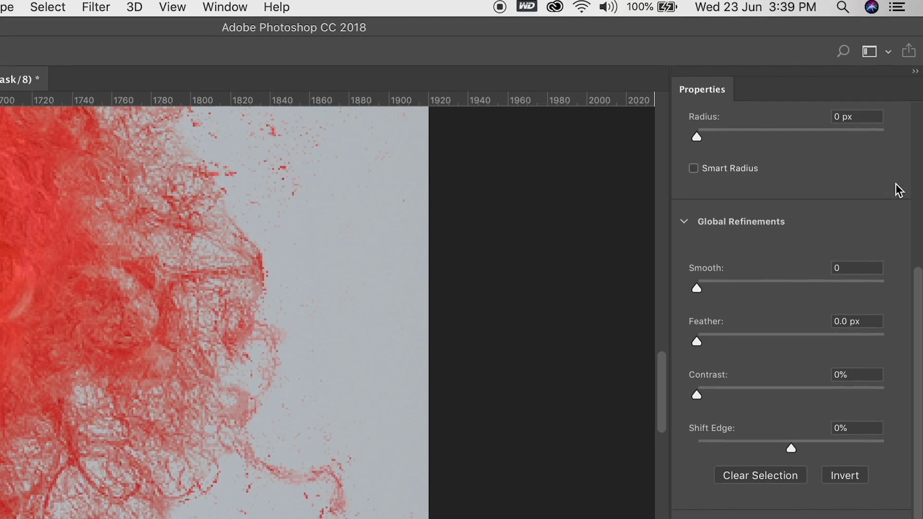
Change the Select and Mask view mode from Overlay to On Layers to show the lower-right hair against the gradient.
{"action": "scroll", "coordinate": [787, 159], "scroll_direction": "up", "scroll_amount": 5}
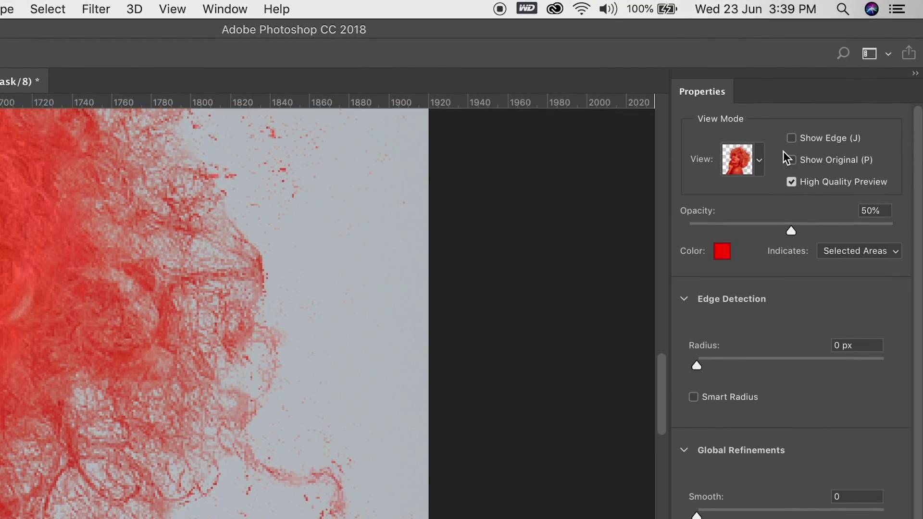
{"action": "left_click", "coordinate": [760, 164]}
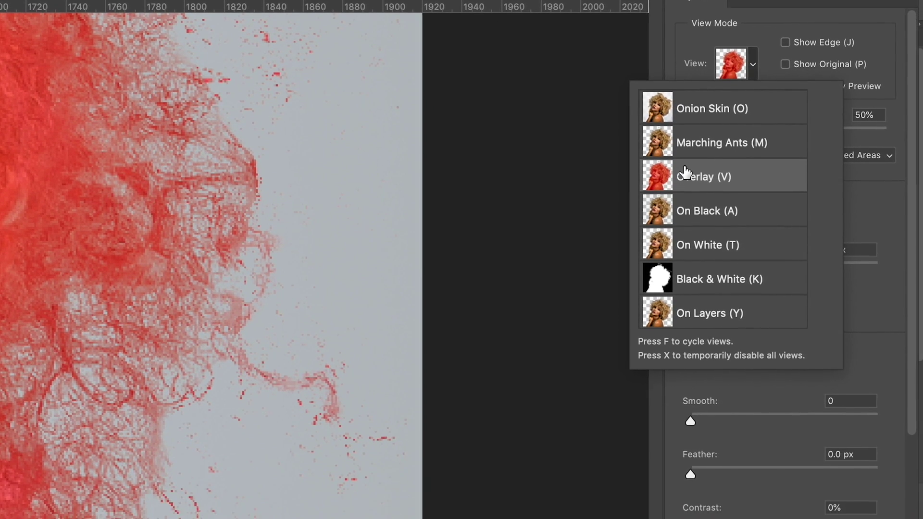
{"action": "left_click", "coordinate": [733, 334]}
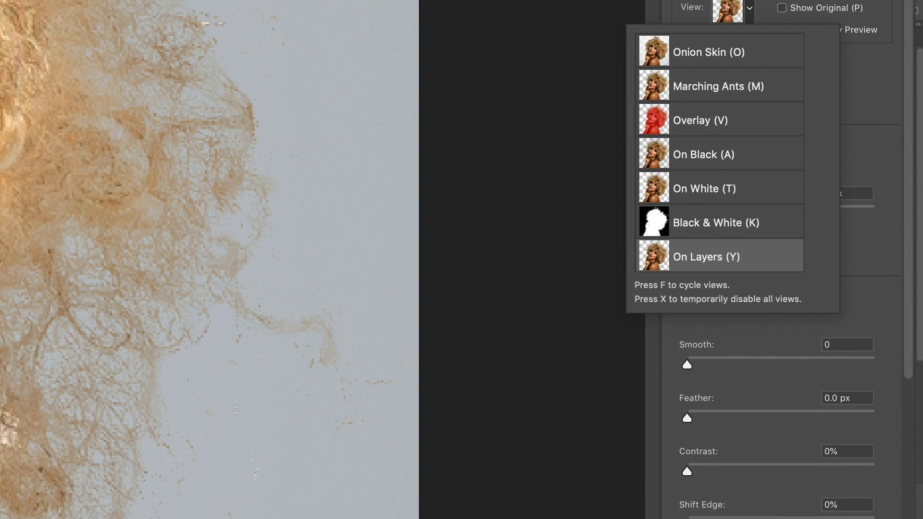
{"action": "left_click_drag", "start_coordinate": [167, 436], "coordinate": [371, 195]}
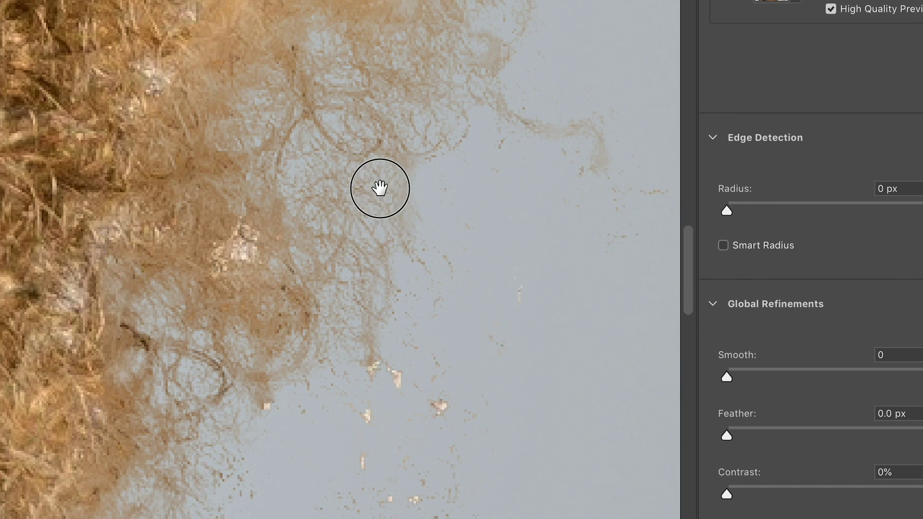
Refine the pale background patches inside and just outside the lower-right frizzy hair with the Refine Edge Brush.
{"action": "left_click", "coordinate": [245, 239]}
{"action": "mouse_move", "coordinate": [249, 245]}
{"action": "left_mouse_down"}
{"action": "mouse_move", "coordinate": [254, 214]}
{"action": "mouse_move", "coordinate": [243, 212]}
{"action": "mouse_move", "coordinate": [255, 226]}
{"action": "mouse_move", "coordinate": [238, 240]}
{"action": "mouse_move", "coordinate": [220, 241]}
{"action": "mouse_move", "coordinate": [226, 229]}
{"action": "mouse_move", "coordinate": [227, 258]}
{"action": "mouse_move", "coordinate": [164, 221]}
{"action": "left_mouse_up"}
{"action": "mouse_move", "coordinate": [403, 358]}
{"action": "left_mouse_down"}
{"action": "mouse_move", "coordinate": [402, 378]}
{"action": "mouse_move", "coordinate": [375, 352]}
{"action": "mouse_move", "coordinate": [369, 407]}
{"action": "mouse_move", "coordinate": [378, 408]}
{"action": "left_mouse_up"}
{"action": "mouse_move", "coordinate": [381, 468]}
{"action": "left_mouse_down"}
{"action": "mouse_move", "coordinate": [407, 490]}
{"action": "mouse_move", "coordinate": [424, 490]}
{"action": "mouse_move", "coordinate": [418, 497]}
{"action": "mouse_move", "coordinate": [432, 516]}
{"action": "left_mouse_up"}
{"action": "mouse_move", "coordinate": [411, 435]}
{"action": "left_mouse_down"}
{"action": "mouse_move", "coordinate": [445, 394]}
{"action": "mouse_move", "coordinate": [442, 407]}
{"action": "left_mouse_up"}
{"action": "key", "text": "bracketright"}
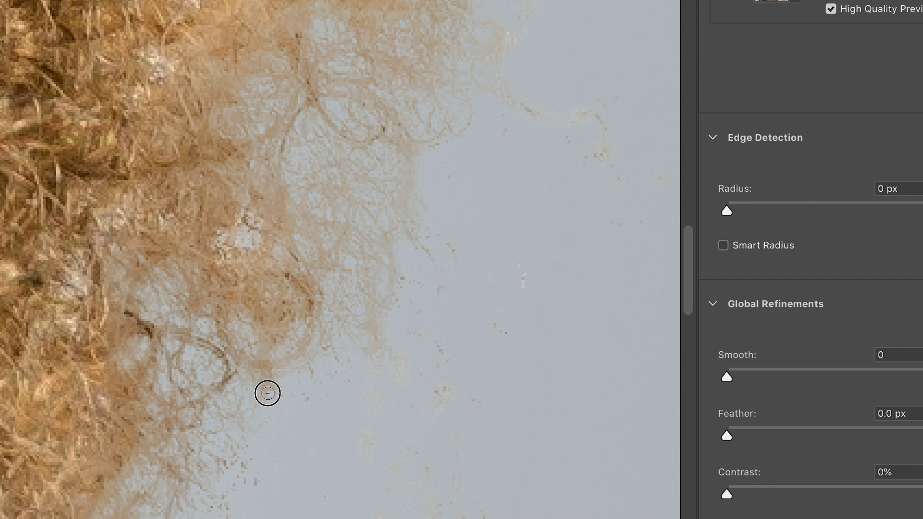
{"action": "left_click", "coordinate": [243, 231]}
{"action": "key", "text": "bracketright"}
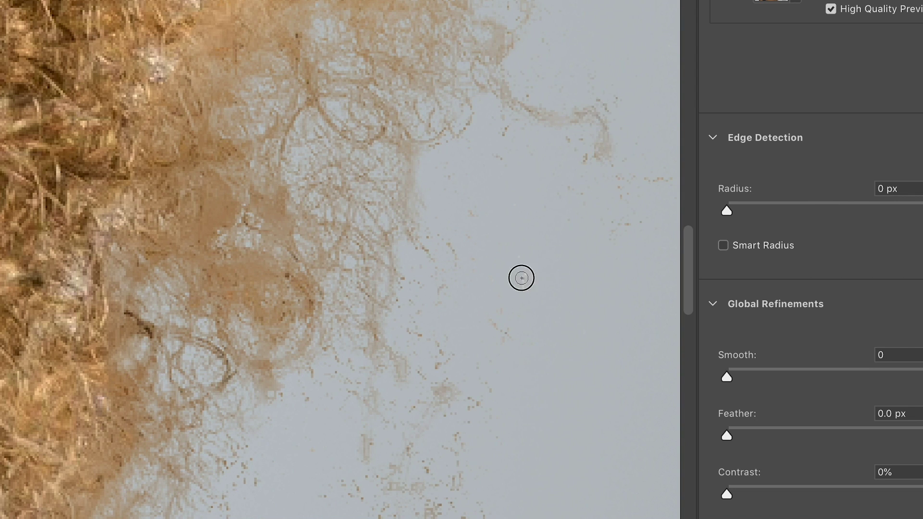
{"action": "key", "text": "bracketleft"}
Refine the white specks beside the hair edge higher up on the head's right side.
{"action": "mouse_move", "coordinate": [531, 200]}
{"action": "left_mouse_down"}
{"action": "mouse_move", "coordinate": [414, 336]}
{"action": "mouse_move", "coordinate": [461, 512]}
{"action": "mouse_move", "coordinate": [485, 518]}
{"action": "left_mouse_up"}
{"action": "left_click_drag", "start_coordinate": [307, 196], "coordinate": [406, 319]}
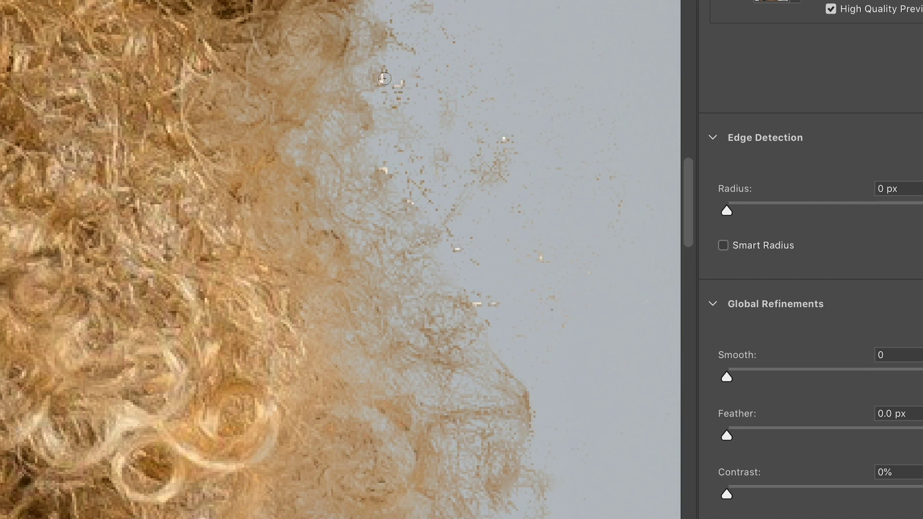
{"action": "key", "text": "bracketright"}
{"action": "mouse_move", "coordinate": [383, 166]}
{"action": "left_mouse_down"}
{"action": "mouse_move", "coordinate": [413, 206]}
{"action": "mouse_move", "coordinate": [470, 247]}
{"action": "mouse_move", "coordinate": [460, 259]}
{"action": "mouse_move", "coordinate": [468, 281]}
{"action": "mouse_move", "coordinate": [488, 307]}
{"action": "mouse_move", "coordinate": [480, 306]}
{"action": "mouse_move", "coordinate": [497, 305]}
{"action": "mouse_move", "coordinate": [526, 260]}
{"action": "mouse_move", "coordinate": [541, 258]}
{"action": "mouse_move", "coordinate": [504, 170]}
{"action": "mouse_move", "coordinate": [501, 135]}
{"action": "mouse_move", "coordinate": [508, 143]}
{"action": "mouse_move", "coordinate": [476, 74]}
{"action": "left_mouse_up"}
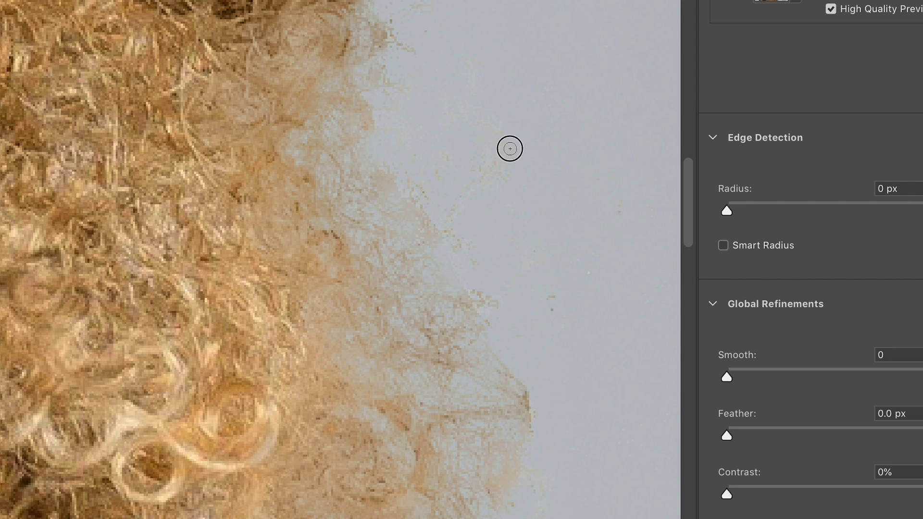
Refine the pale gap around the dark looping curl at the lower-right hair edge.
{"action": "left_click_drag", "start_coordinate": [491, 246], "coordinate": [365, 35]}
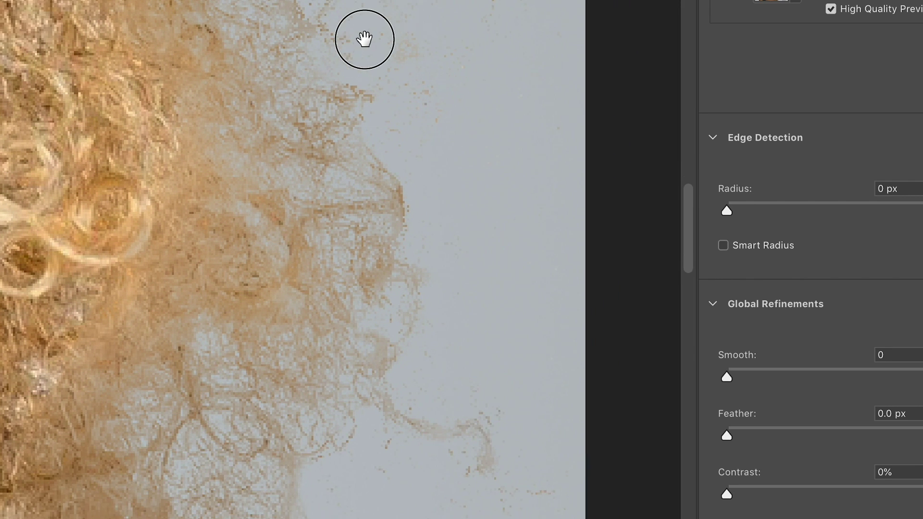
{"action": "left_click_drag", "start_coordinate": [381, 287], "coordinate": [424, 46]}
{"action": "left_click_drag", "start_coordinate": [311, 278], "coordinate": [432, 278]}
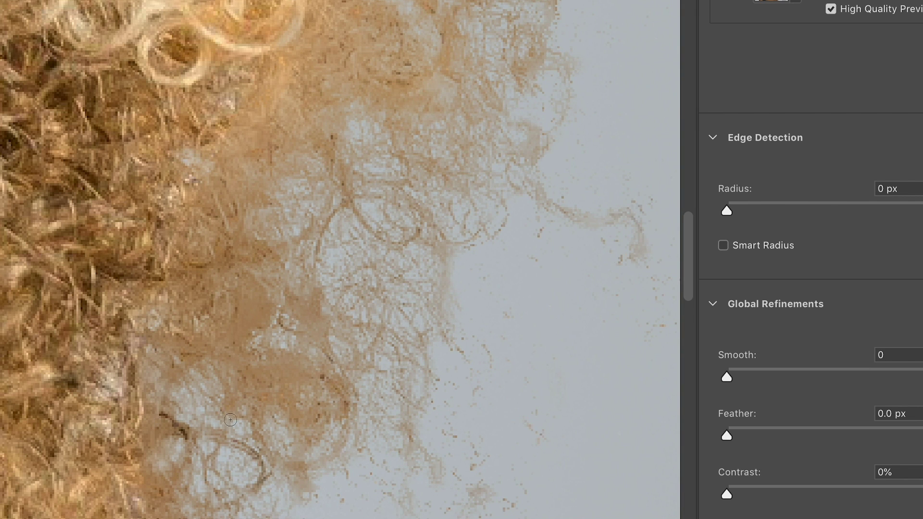
{"action": "scroll", "coordinate": [226, 220], "scroll_direction": "down", "scroll_amount": 10}
{"action": "scroll", "coordinate": [309, 61], "scroll_direction": "right", "scroll_amount": 5}
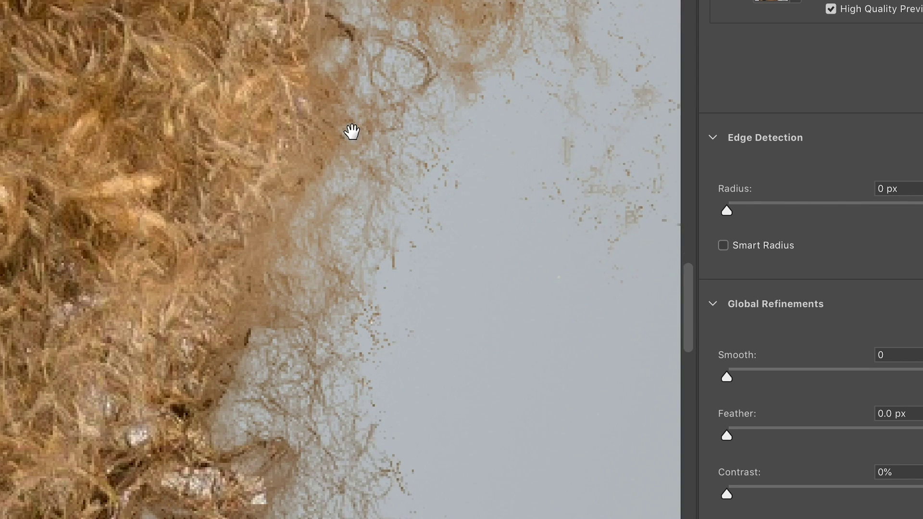
{"action": "scroll", "coordinate": [313, 320], "scroll_direction": "down", "scroll_amount": 5}
{"action": "scroll", "coordinate": [313, 320], "scroll_direction": "left", "scroll_amount": 3}
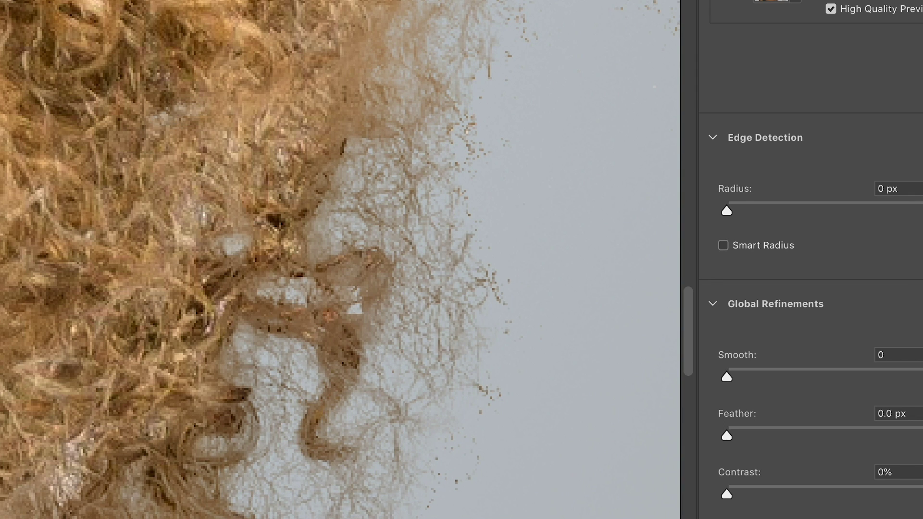
{"action": "scroll", "coordinate": [851, 422], "scroll_direction": "down", "scroll_amount": 5}
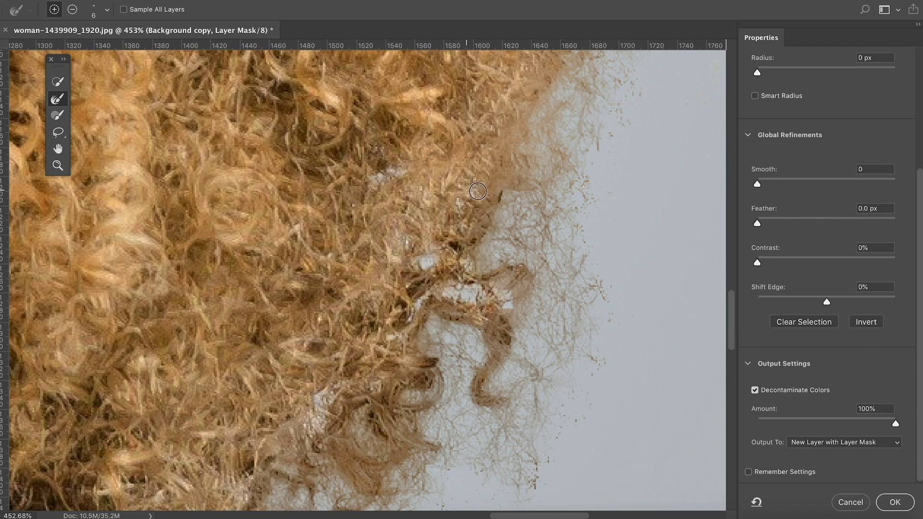
{"action": "left_click_drag", "start_coordinate": [487, 308], "coordinate": [471, 323]}
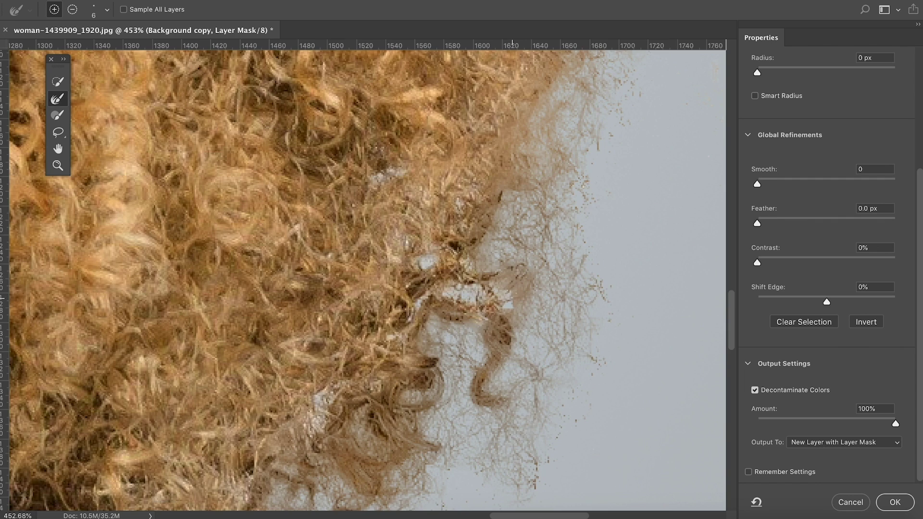
Refine the pale patches in the frizzy hair on the image's left side, level with the mouth.
{"action": "scroll", "coordinate": [567, 183], "scroll_direction": "down", "scroll_amount": 5}
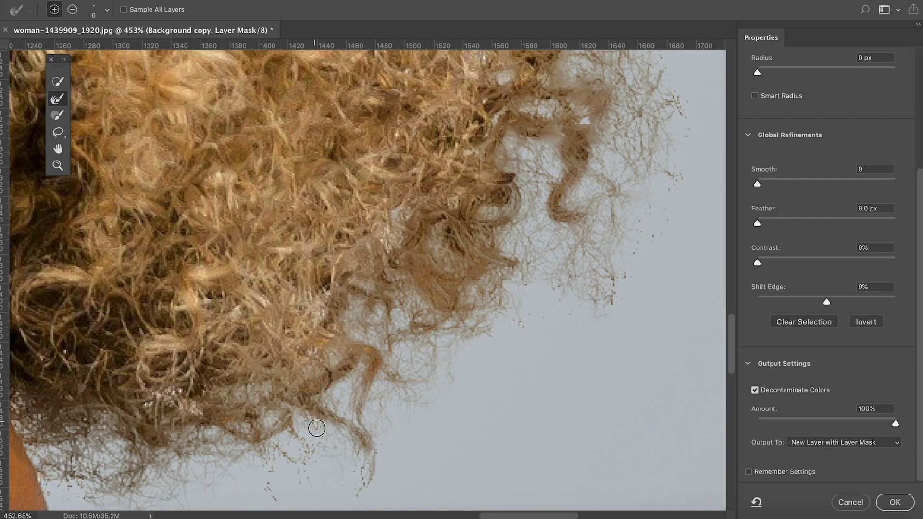
{"action": "scroll", "coordinate": [404, 298], "scroll_direction": "down", "scroll_amount": 3}
{"action": "scroll", "coordinate": [404, 298], "scroll_direction": "left", "scroll_amount": 4}
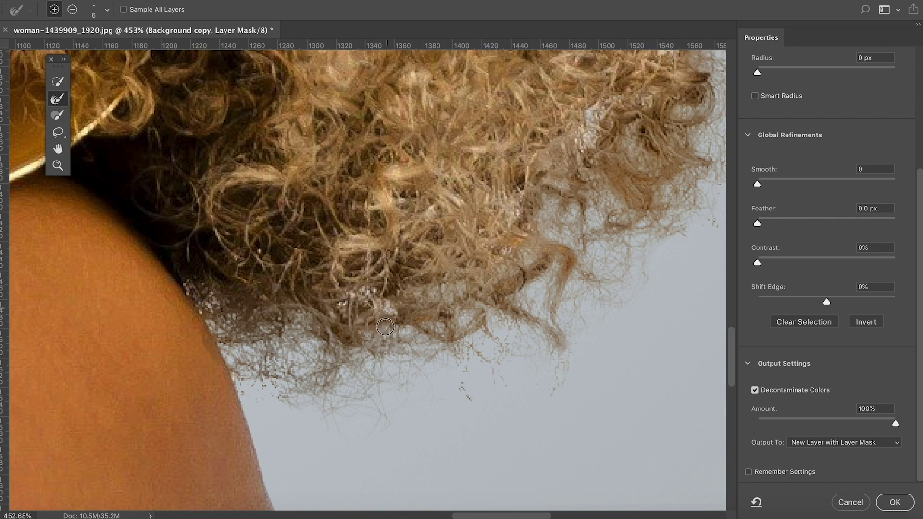
{"action": "scroll", "coordinate": [335, 314], "scroll_direction": "down", "scroll_amount": 10}
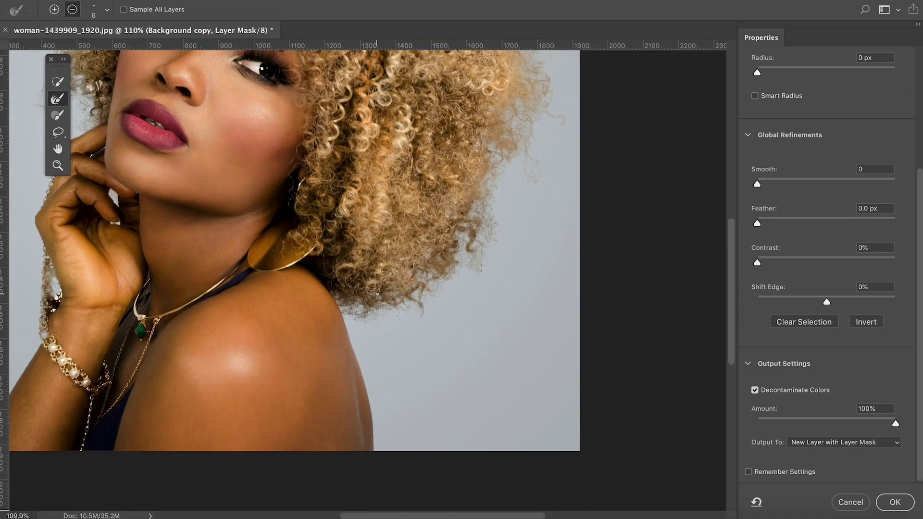
{"action": "left_click_drag", "start_coordinate": [145, 269], "coordinate": [491, 282]}
{"action": "left_click_drag", "start_coordinate": [433, 115], "coordinate": [358, 274]}
{"action": "scroll", "coordinate": [358, 274], "scroll_direction": "up", "scroll_amount": 10}
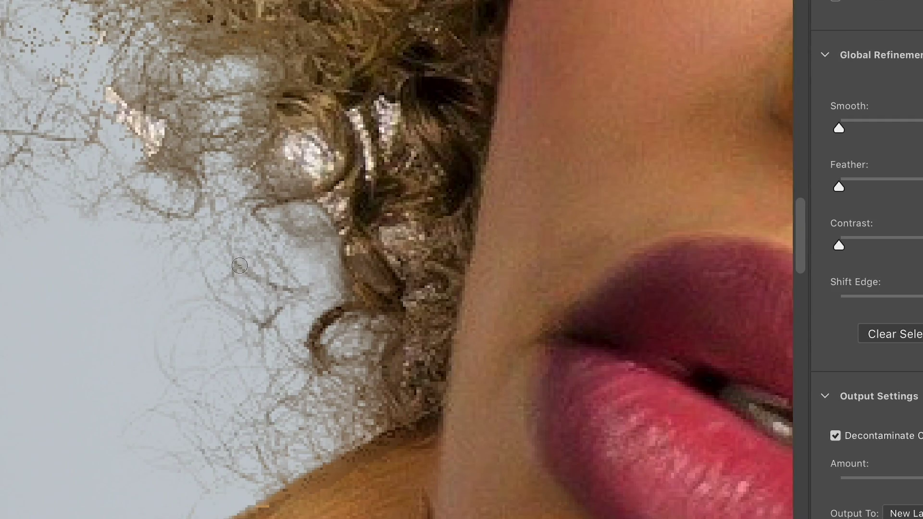
{"action": "mouse_move", "coordinate": [116, 115]}
{"action": "left_mouse_down"}
{"action": "mouse_move", "coordinate": [160, 148]}
{"action": "mouse_move", "coordinate": [100, 88]}
{"action": "mouse_move", "coordinate": [164, 132]}
{"action": "mouse_move", "coordinate": [148, 145]}
{"action": "left_mouse_up"}
{"action": "key", "text": "bracketright"}
{"action": "key", "text": "bracketright"}
{"action": "mouse_move", "coordinate": [318, 168]}
{"action": "left_mouse_down"}
{"action": "mouse_move", "coordinate": [297, 143]}
{"action": "mouse_move", "coordinate": [311, 173]}
{"action": "mouse_move", "coordinate": [308, 146]}
{"action": "mouse_move", "coordinate": [292, 138]}
{"action": "mouse_move", "coordinate": [339, 140]}
{"action": "mouse_move", "coordinate": [327, 172]}
{"action": "mouse_move", "coordinate": [331, 206]}
{"action": "left_mouse_up"}
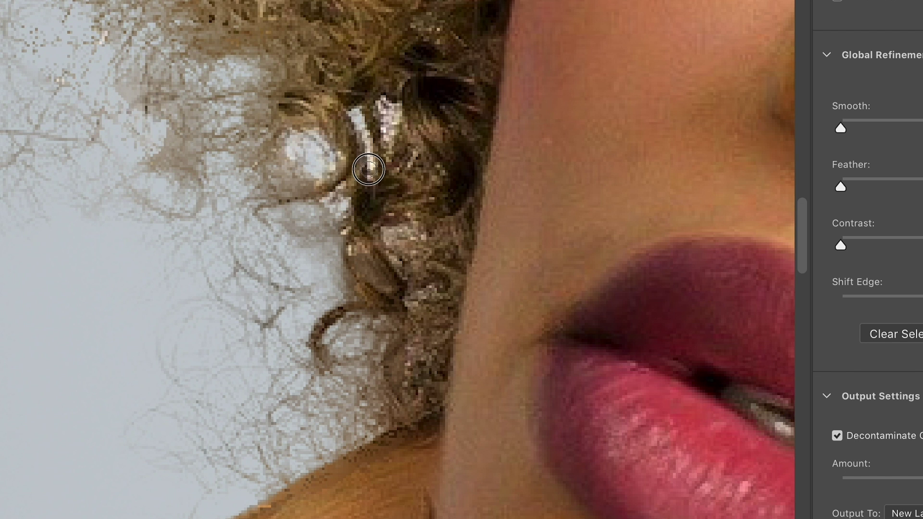
Refine the bright gaps between the dark curls next to the cheek and the stray specks at the outer left edge.
{"action": "mouse_move", "coordinate": [376, 160]}
{"action": "left_mouse_down"}
{"action": "mouse_move", "coordinate": [389, 115]}
{"action": "mouse_move", "coordinate": [383, 98]}
{"action": "mouse_move", "coordinate": [399, 108]}
{"action": "mouse_move", "coordinate": [393, 125]}
{"action": "left_mouse_up"}
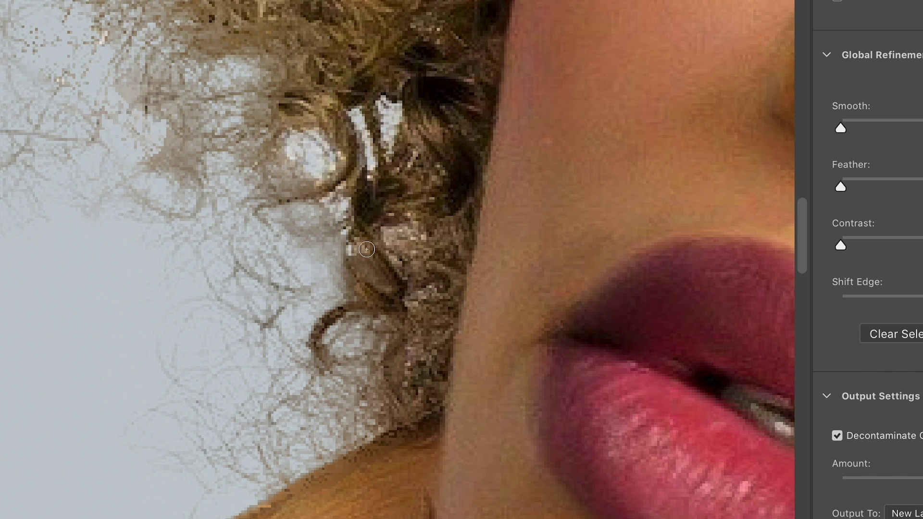
{"action": "left_click", "coordinate": [422, 237]}
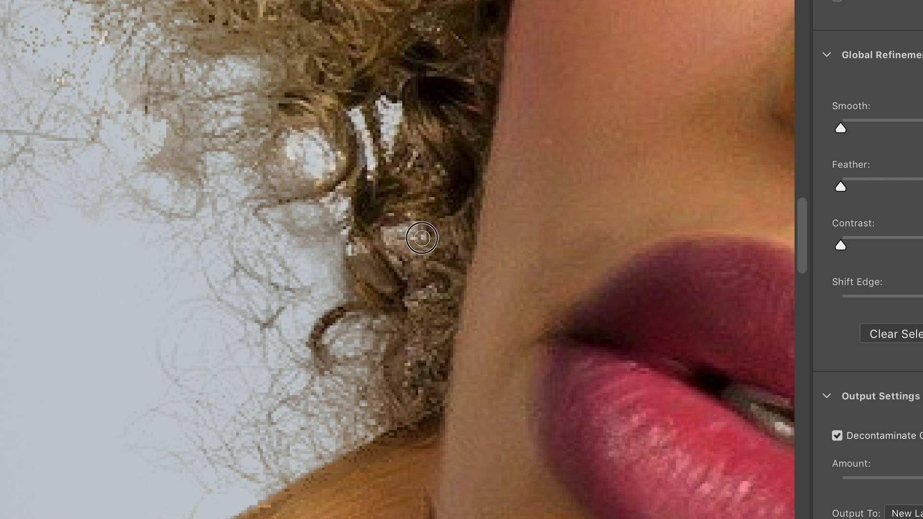
{"action": "left_click_drag", "start_coordinate": [98, 49], "coordinate": [105, 29]}
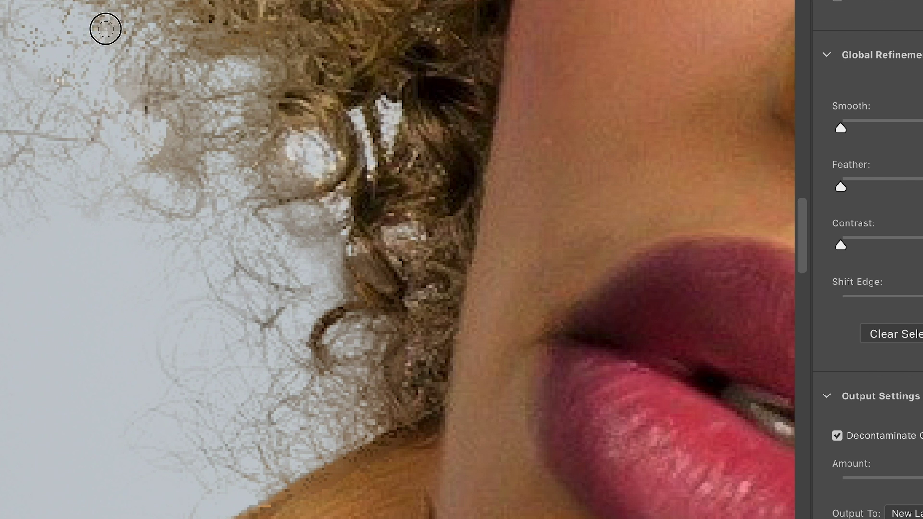
{"action": "left_click", "coordinate": [57, 81]}
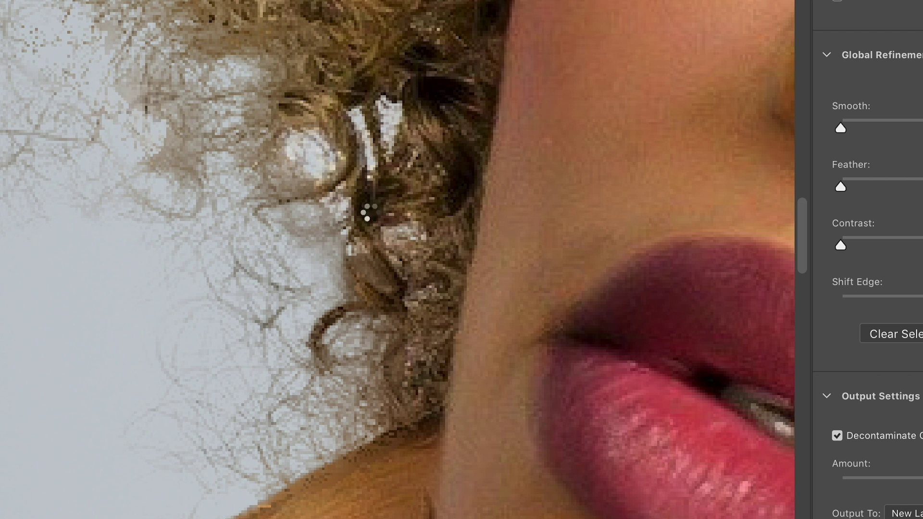
{"action": "mouse_move", "coordinate": [315, 186]}
{"action": "left_mouse_down"}
{"action": "mouse_move", "coordinate": [343, 153]}
{"action": "mouse_move", "coordinate": [320, 190]}
{"action": "left_mouse_up"}
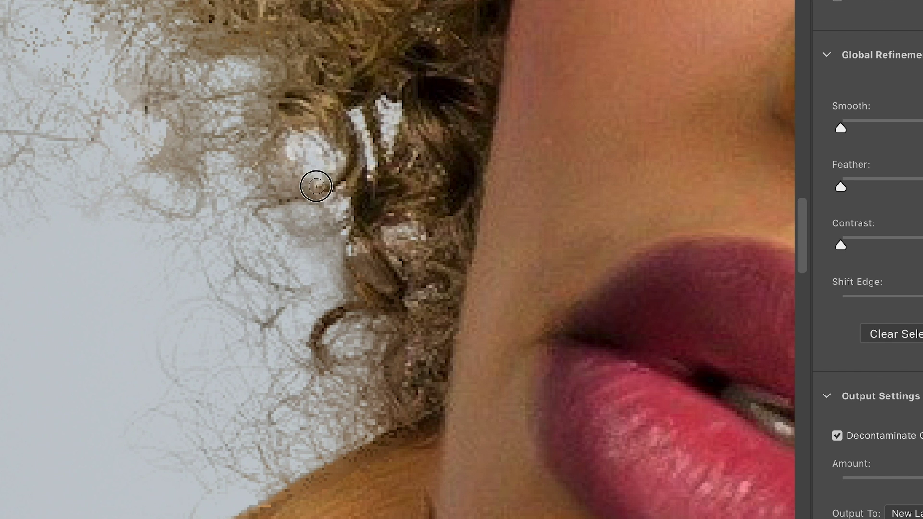
Refine the pale areas enclosed by the small curls higher up beside the left cheek.
{"action": "left_click_drag", "start_coordinate": [270, 28], "coordinate": [233, 317]}
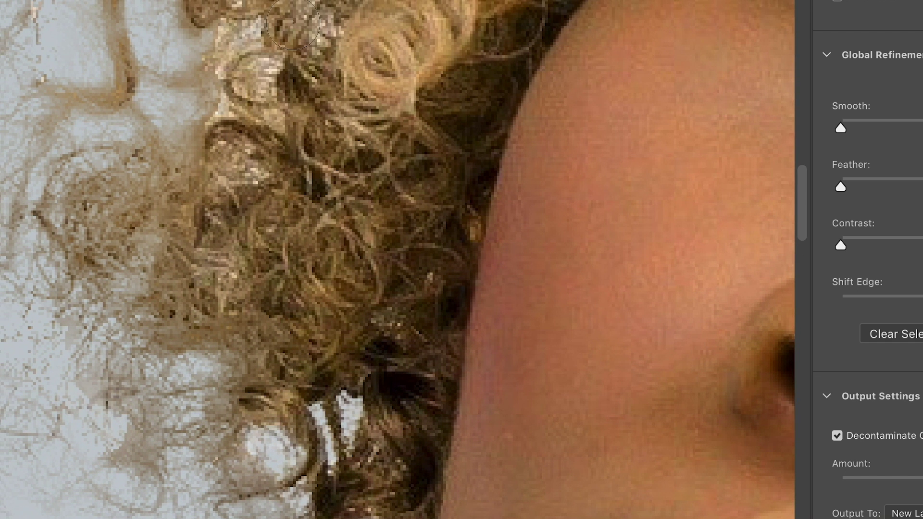
{"action": "mouse_move", "coordinate": [251, 91]}
{"action": "left_mouse_down"}
{"action": "mouse_move", "coordinate": [251, 127]}
{"action": "mouse_move", "coordinate": [234, 64]}
{"action": "mouse_move", "coordinate": [210, 36]}
{"action": "mouse_move", "coordinate": [240, 118]}
{"action": "mouse_move", "coordinate": [264, 123]}
{"action": "left_mouse_up"}
{"action": "left_click_drag", "start_coordinate": [233, 182], "coordinate": [230, 149]}
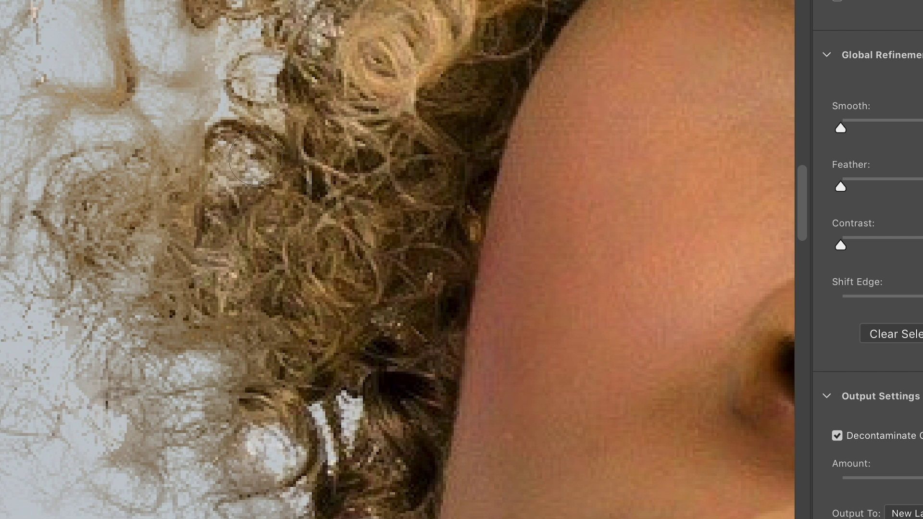
{"action": "left_click_drag", "start_coordinate": [320, 9], "coordinate": [323, 11]}
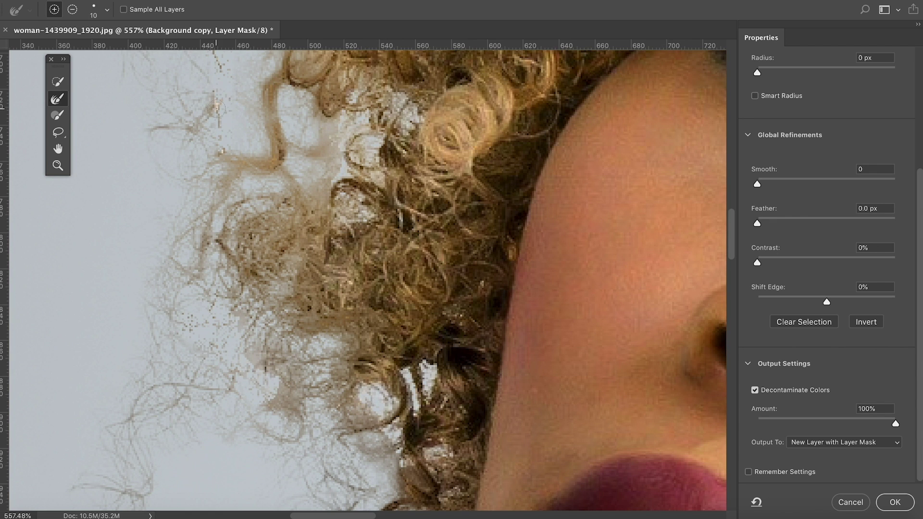
Refine the pale specks among the curls along the upper-left hair and crown with a size 8 brush.
{"action": "key", "text": "bracketleft"}
{"action": "scroll", "coordinate": [320, 261], "scroll_direction": "up", "scroll_amount": 5}
{"action": "left_click_drag", "start_coordinate": [318, 211], "coordinate": [370, 173]}
{"action": "scroll", "coordinate": [361, 182], "scroll_direction": "up", "scroll_amount": 5}
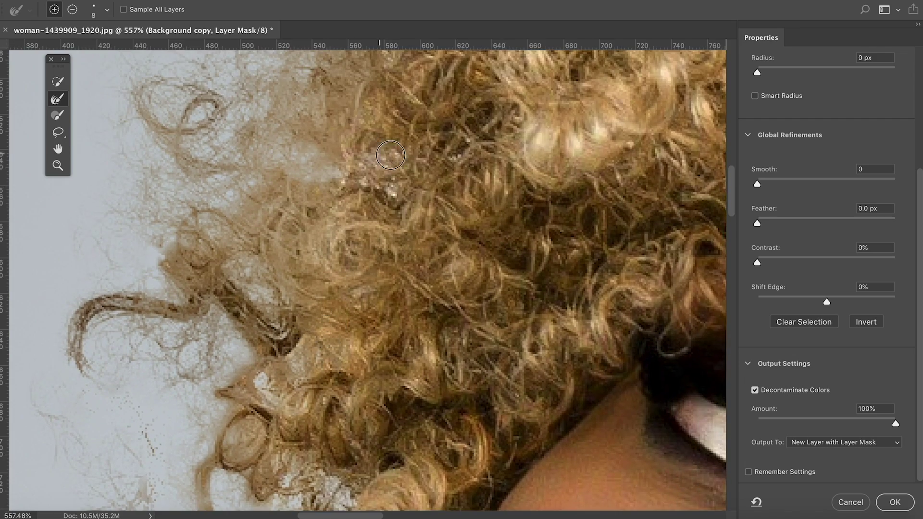
{"action": "scroll", "coordinate": [391, 155], "scroll_direction": "up", "scroll_amount": 5}
{"action": "scroll", "coordinate": [391, 155], "scroll_direction": "right", "scroll_amount": 3}
{"action": "left_click_drag", "start_coordinate": [499, 108], "coordinate": [279, 308]}
{"action": "left_click_drag", "start_coordinate": [673, 120], "coordinate": [351, 212]}
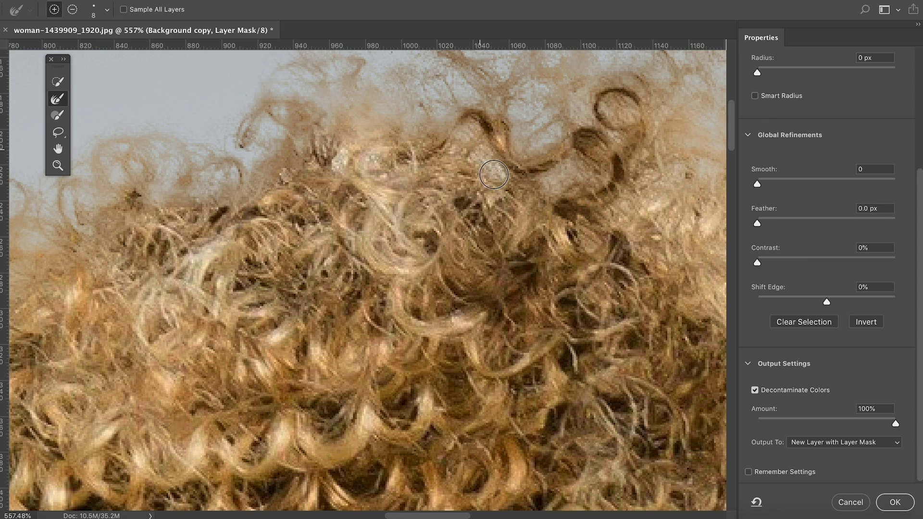
Refine the remaining pale specks along the upper-right hair edge down to the long wavy strands.
{"action": "scroll", "coordinate": [254, 161], "scroll_direction": "right", "scroll_amount": 5}
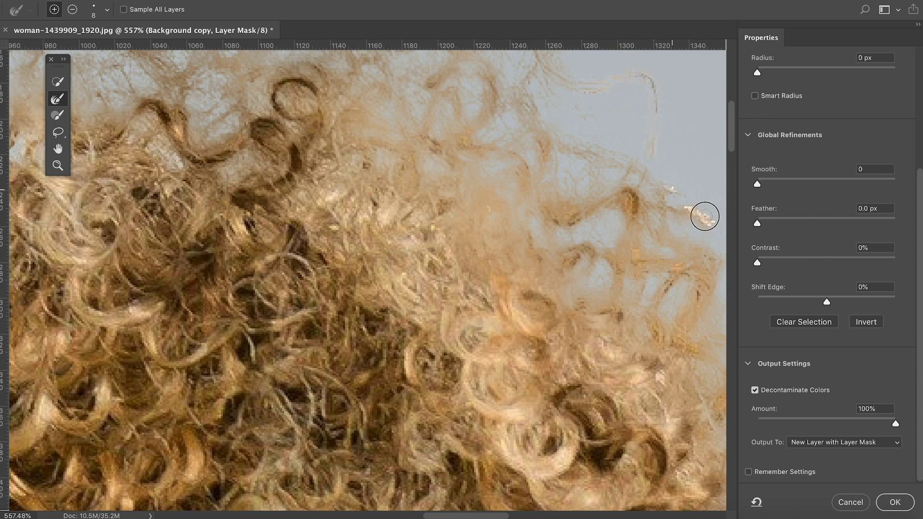
{"action": "scroll", "coordinate": [643, 287], "scroll_direction": "right", "scroll_amount": 5}
{"action": "scroll", "coordinate": [451, 144], "scroll_direction": "down", "scroll_amount": 2}
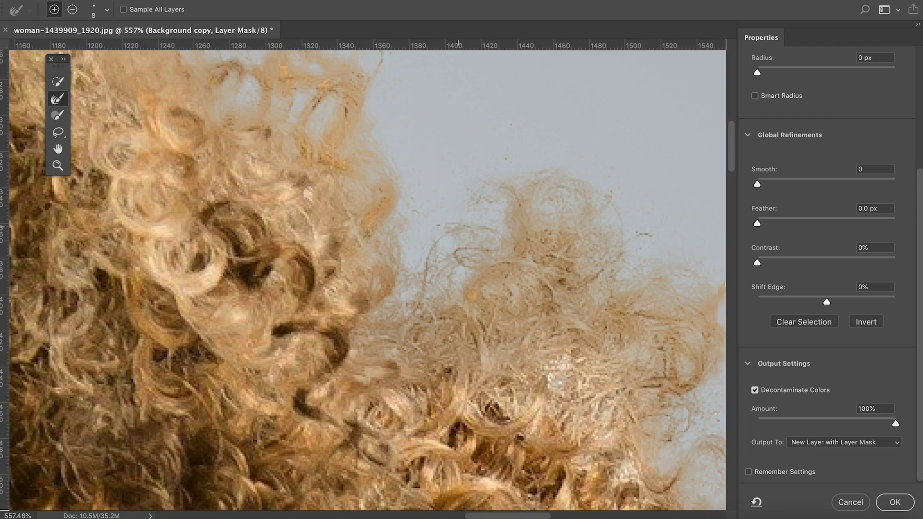
{"action": "scroll", "coordinate": [447, 165], "scroll_direction": "right", "scroll_amount": 3}
{"action": "scroll", "coordinate": [447, 165], "scroll_direction": "down", "scroll_amount": 2}
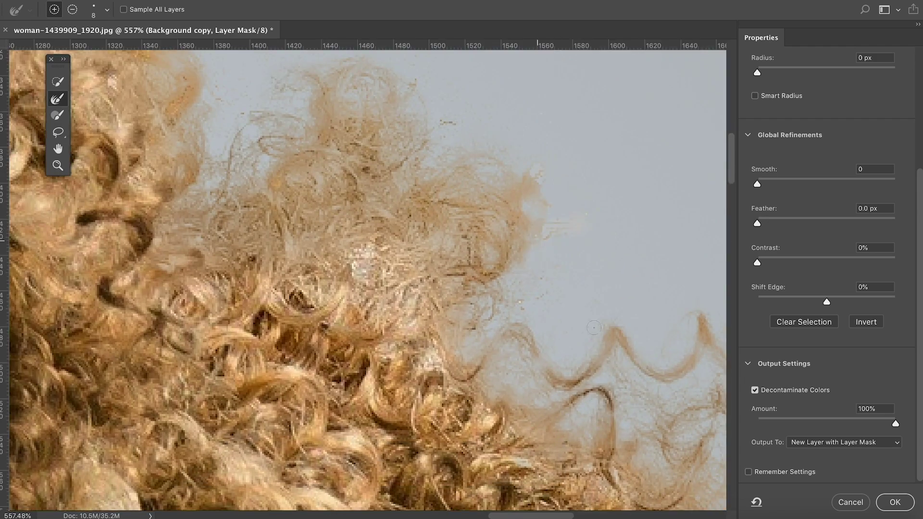
{"action": "scroll", "coordinate": [594, 328], "scroll_direction": "right", "scroll_amount": 6}
{"action": "scroll", "coordinate": [594, 328], "scroll_direction": "down", "scroll_amount": 4}
{"action": "left_click_drag", "start_coordinate": [445, 97], "coordinate": [411, 222]}
Output the refined cutout to a new layer with layer mask and review the hair against the gradient.
{"action": "scroll", "coordinate": [479, 329], "scroll_direction": "down", "scroll_amount": 10}
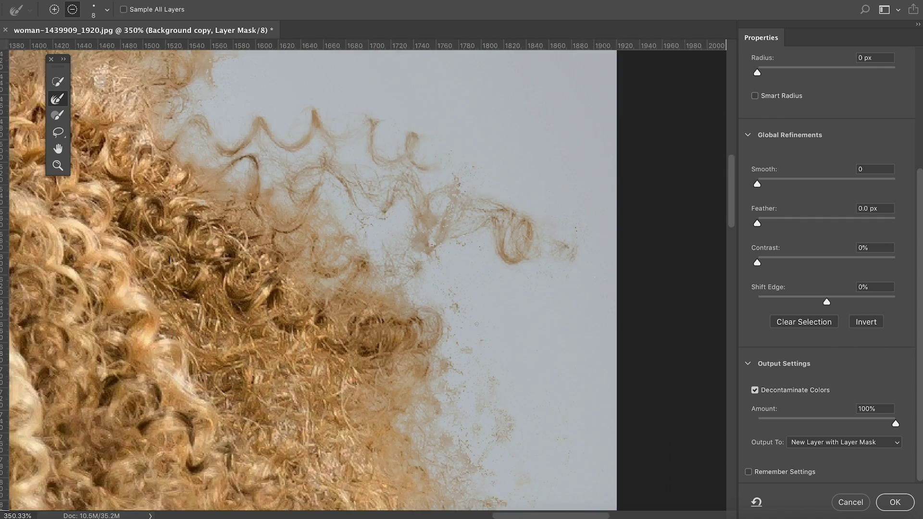
{"action": "scroll", "coordinate": [474, 325], "scroll_direction": "down", "scroll_amount": 1}
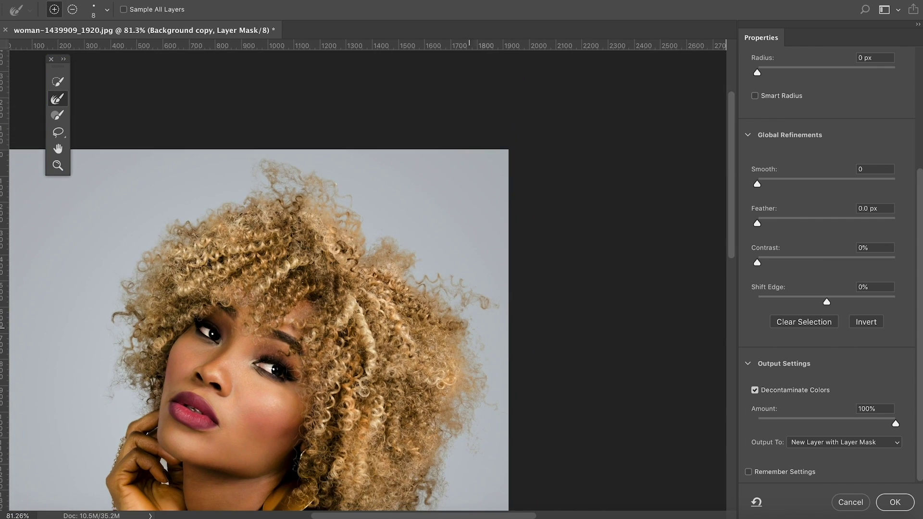
{"action": "left_click_drag", "start_coordinate": [419, 275], "coordinate": [573, 176]}
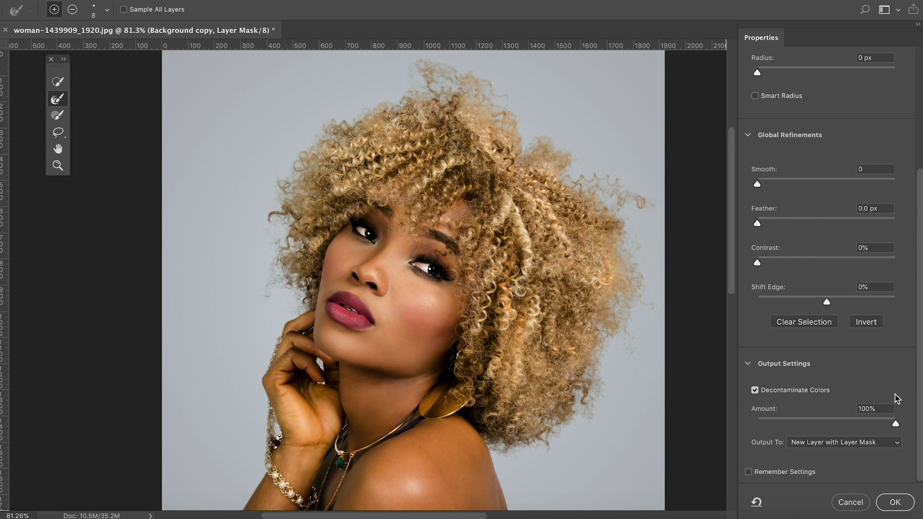
{"action": "left_click", "coordinate": [895, 503]}
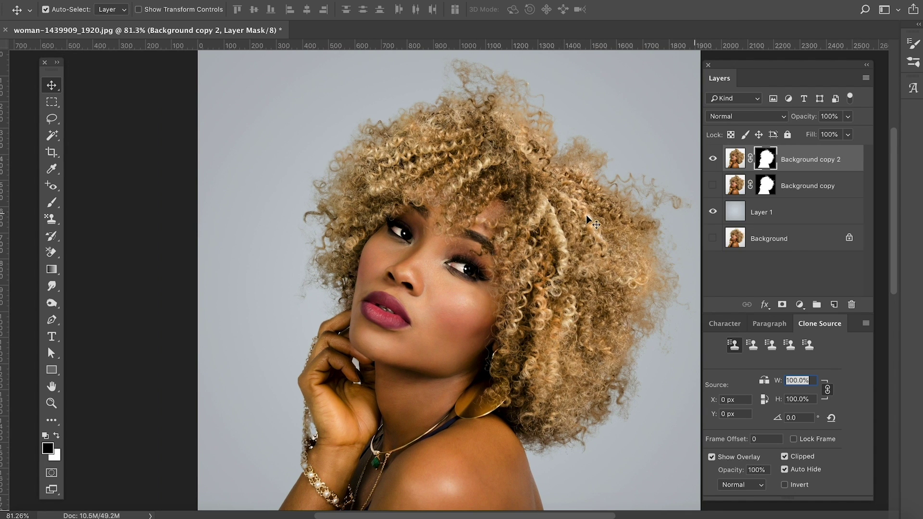
{"action": "left_click_drag", "start_coordinate": [575, 200], "coordinate": [497, 180]}
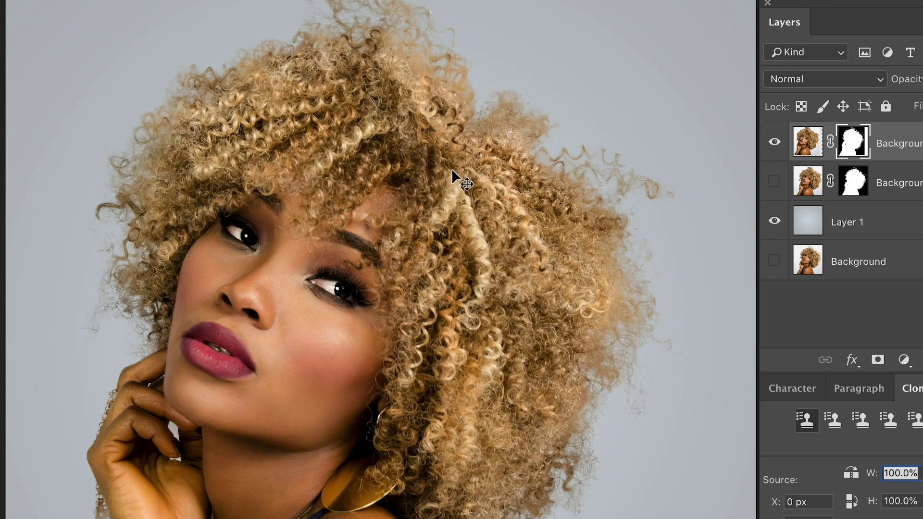
{"action": "left_click_drag", "start_coordinate": [439, 252], "coordinate": [505, 265]}
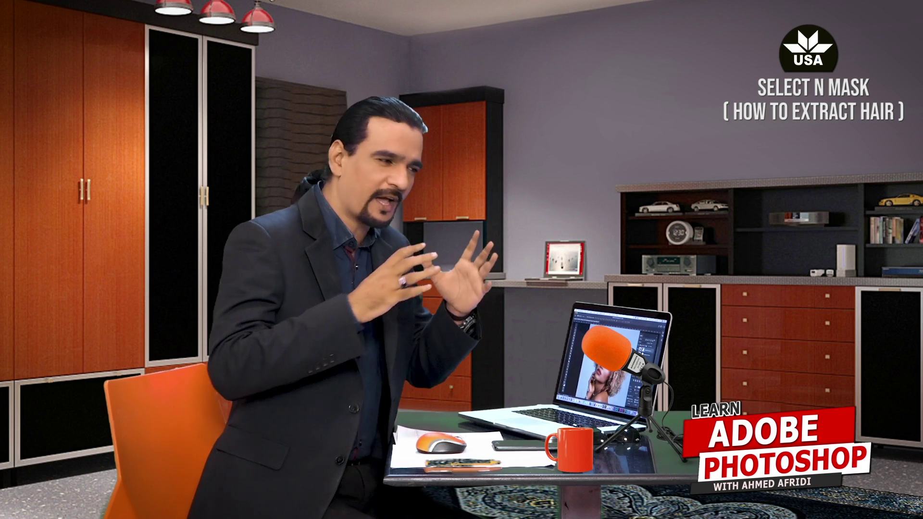